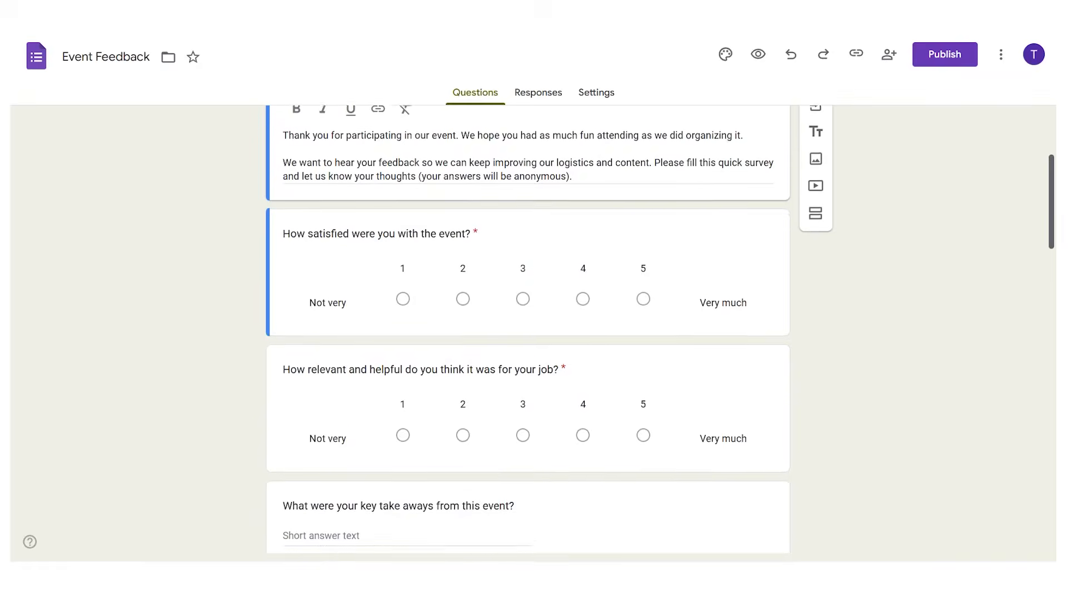
# Leave the template gallery and create a new blank form.
pyautogui.scroll(-2, 527, 328)
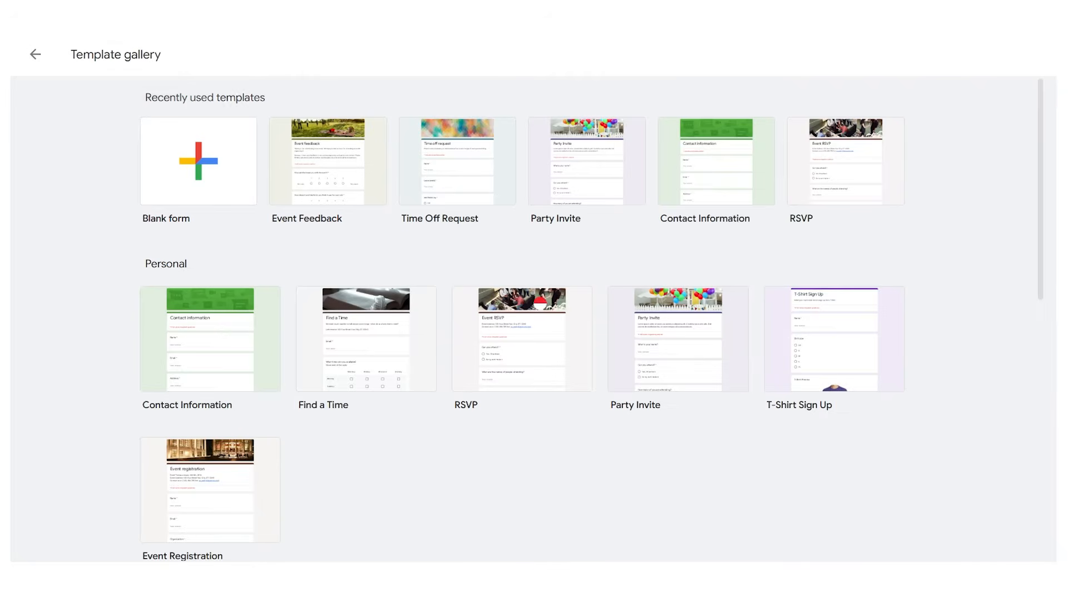
pyautogui.click(38, 57)
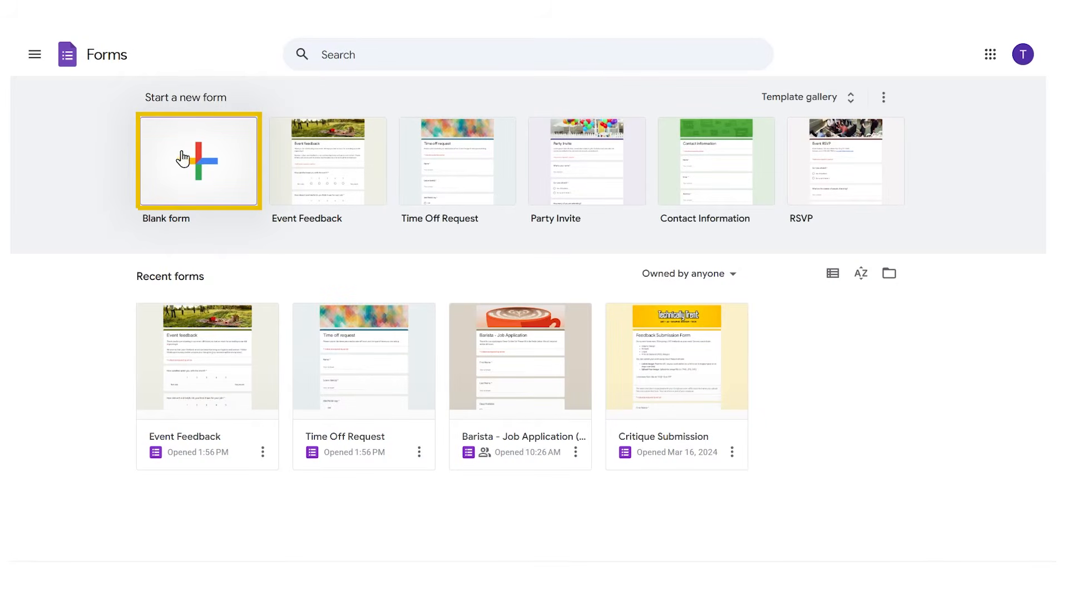
pyautogui.click(183, 158)
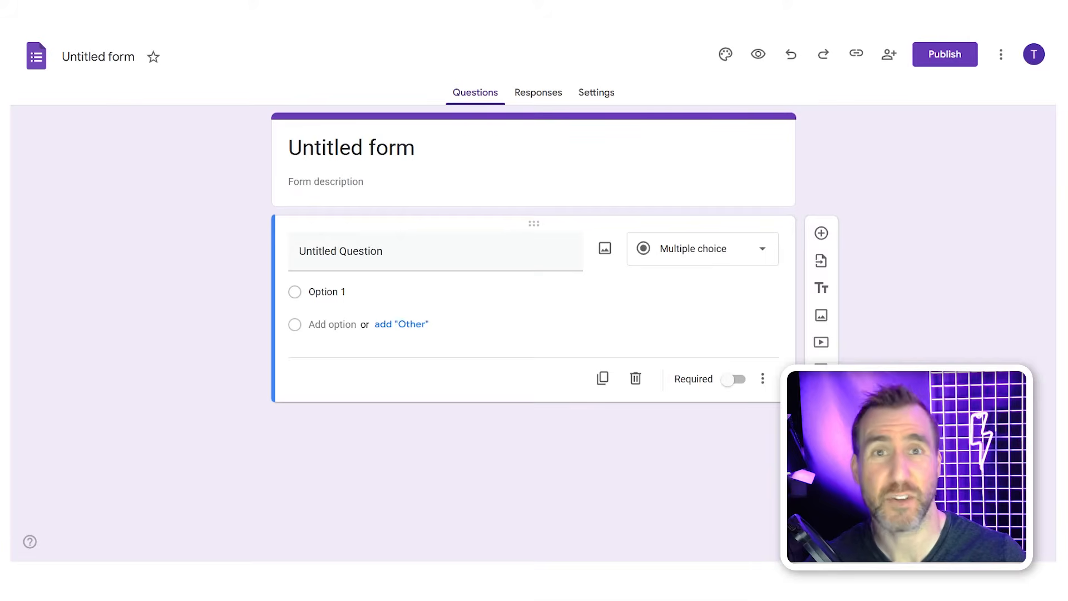
# Replace the form's heading with "Barista - Job Application" in bold.
pyautogui.click(429, 148)
pyautogui.moveTo(436, 148); pyautogui.dragTo(288, 149)
pyautogui.write('Barista - Job Application')
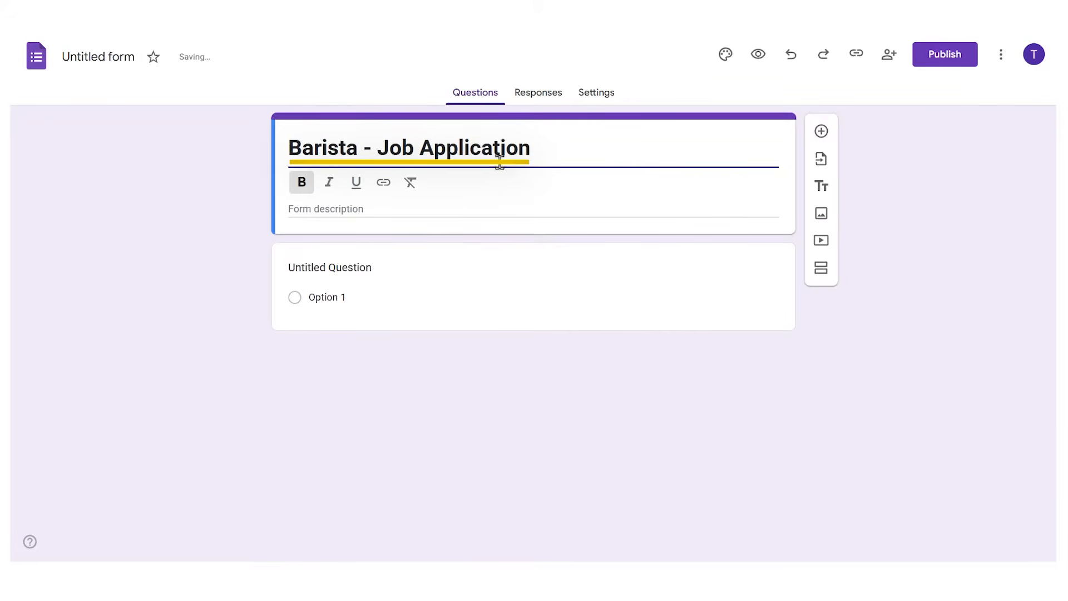
pyautogui.click(566, 175)
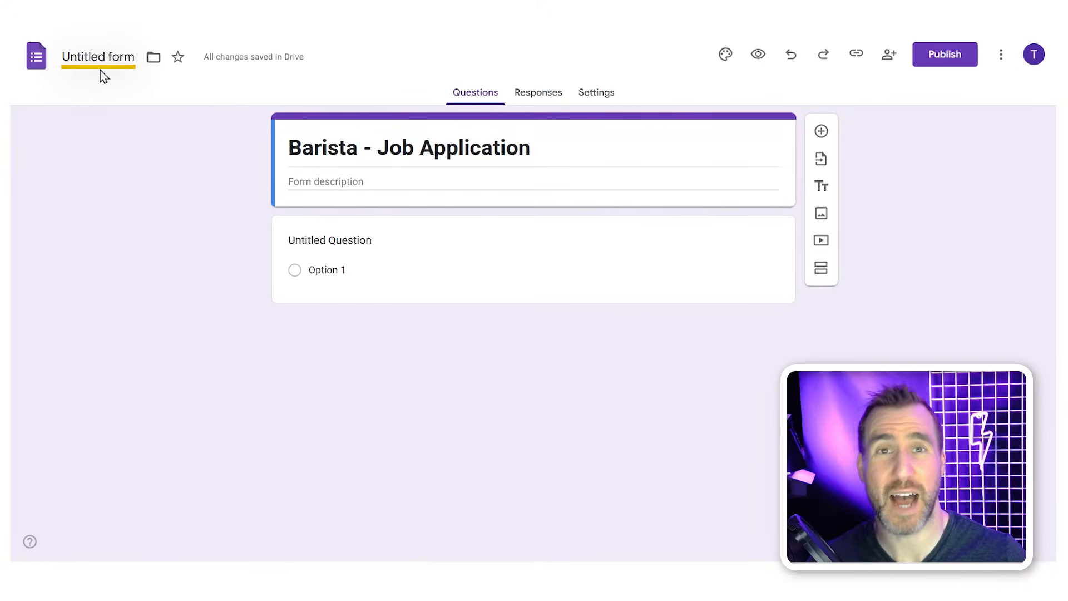
# Rename the form file "Barista - Job Application (2025)" and add a description thanking Great Coffee Co applicants and promising a response within 48 hours.
pyautogui.click(76, 58)
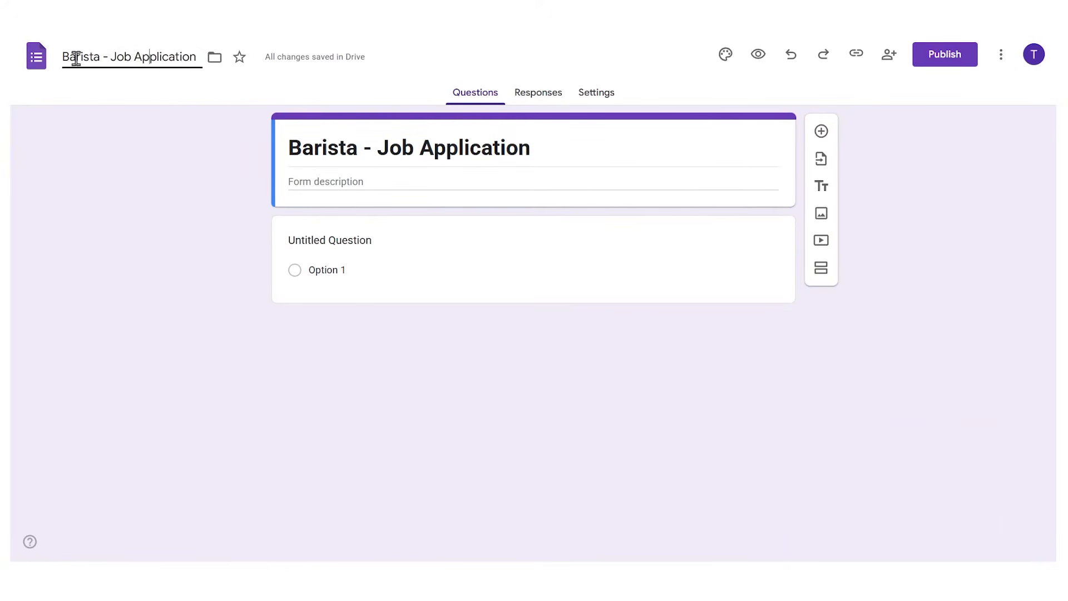
pyautogui.write('(2025)')
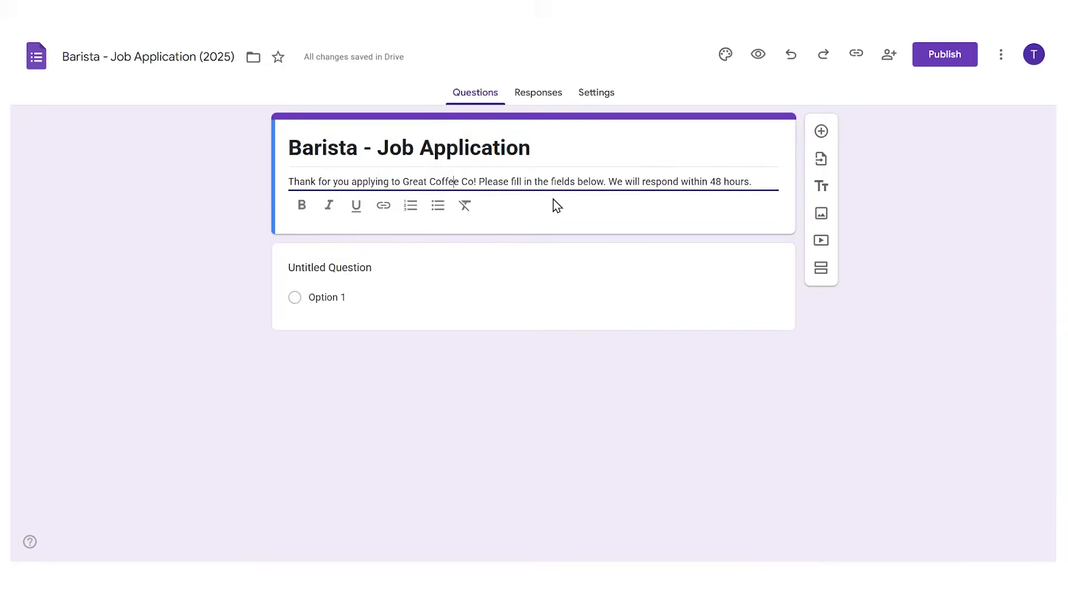
pyautogui.click(912, 224)
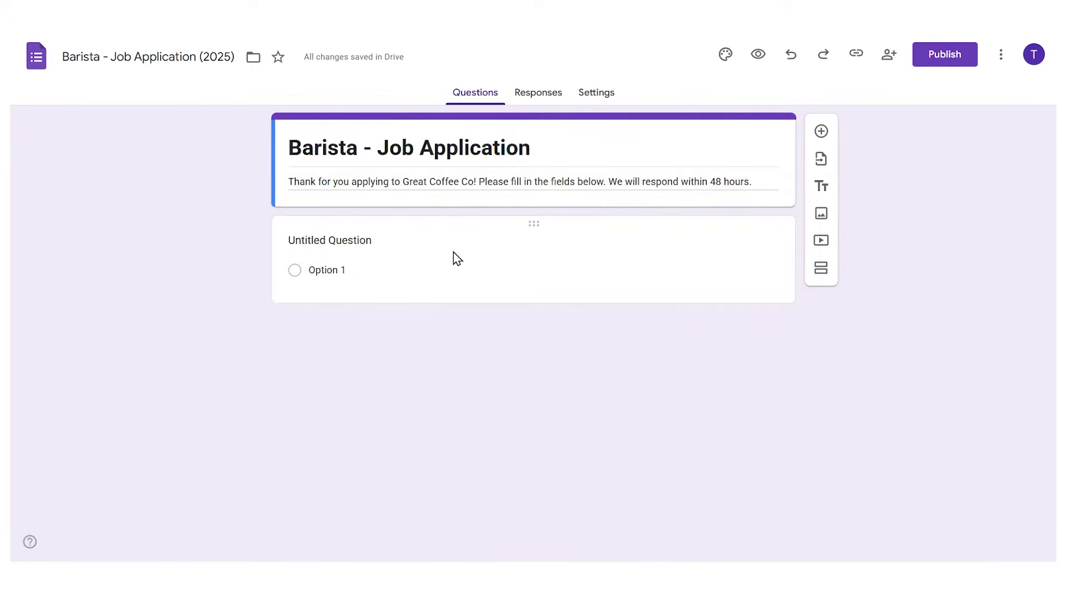
# Title the first question "First Name" and keep it as a short answer question.
pyautogui.click(339, 241)
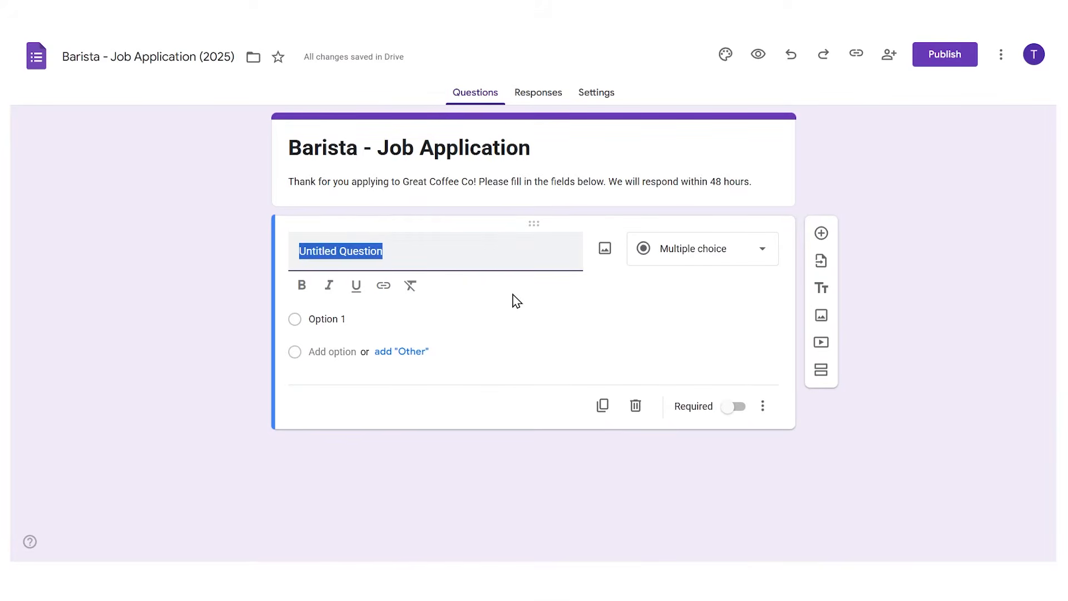
pyautogui.write('First Name')
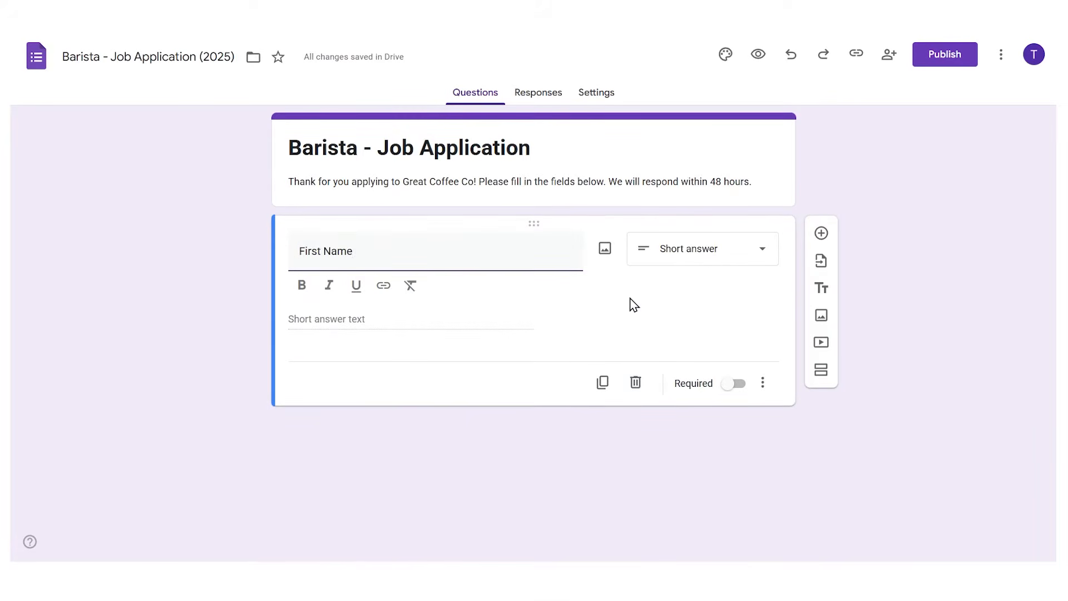
pyautogui.click(757, 251)
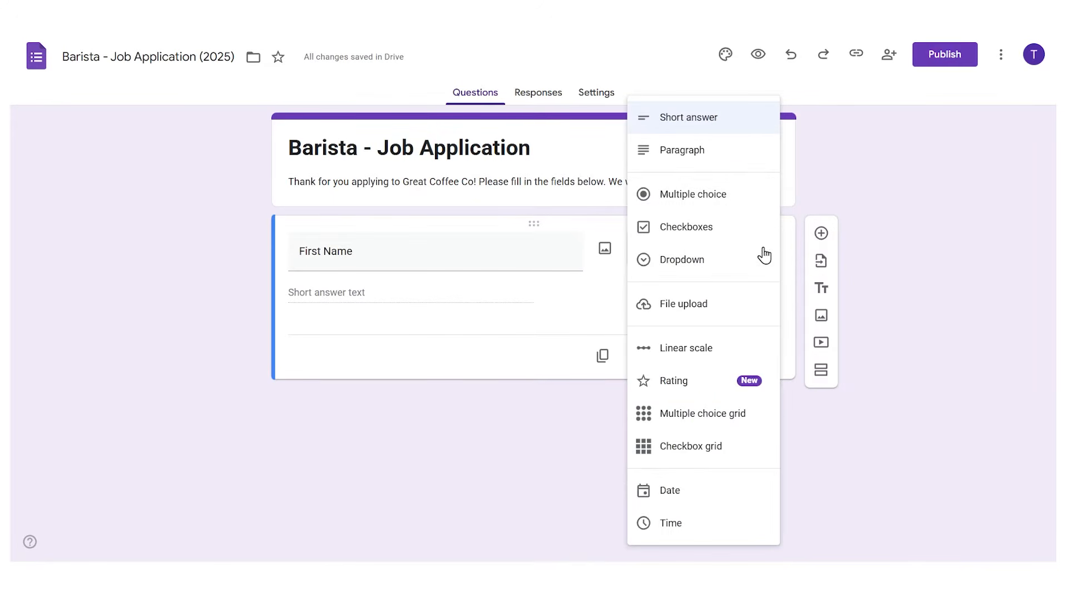
pyautogui.click(608, 277)
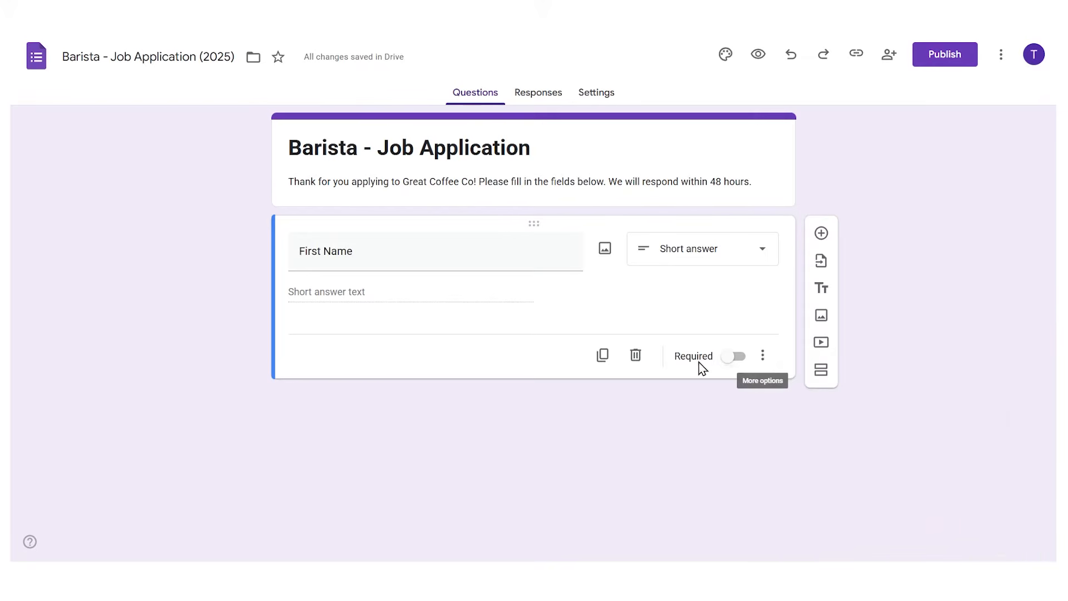
# Duplicate the First Name question and retitle the copy "Last Name".
pyautogui.click(608, 356)
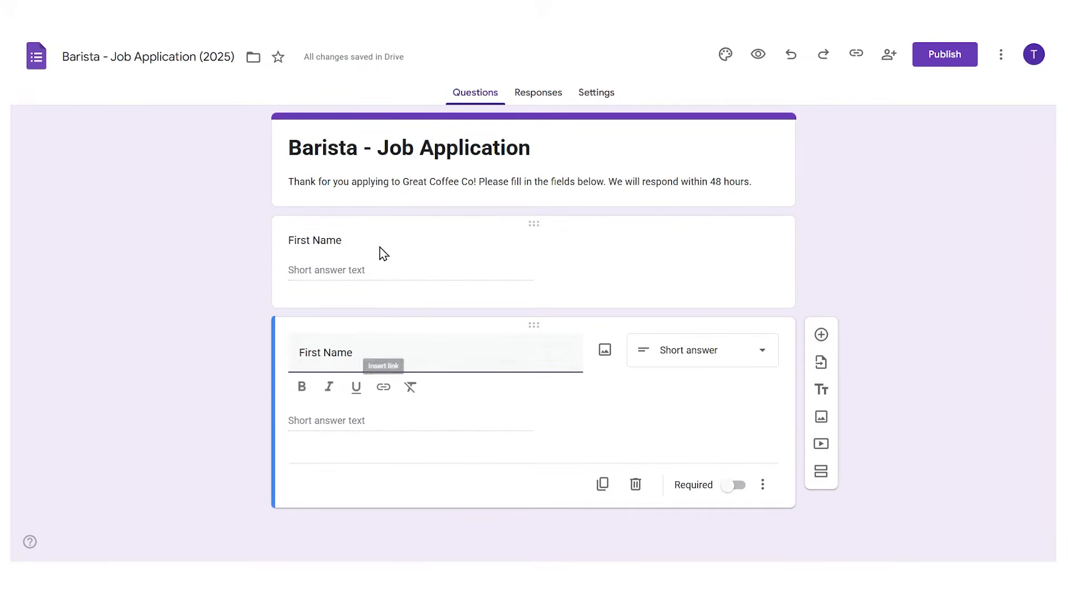
pyautogui.moveTo(323, 352); pyautogui.dragTo(283, 357)
pyautogui.write('Las')
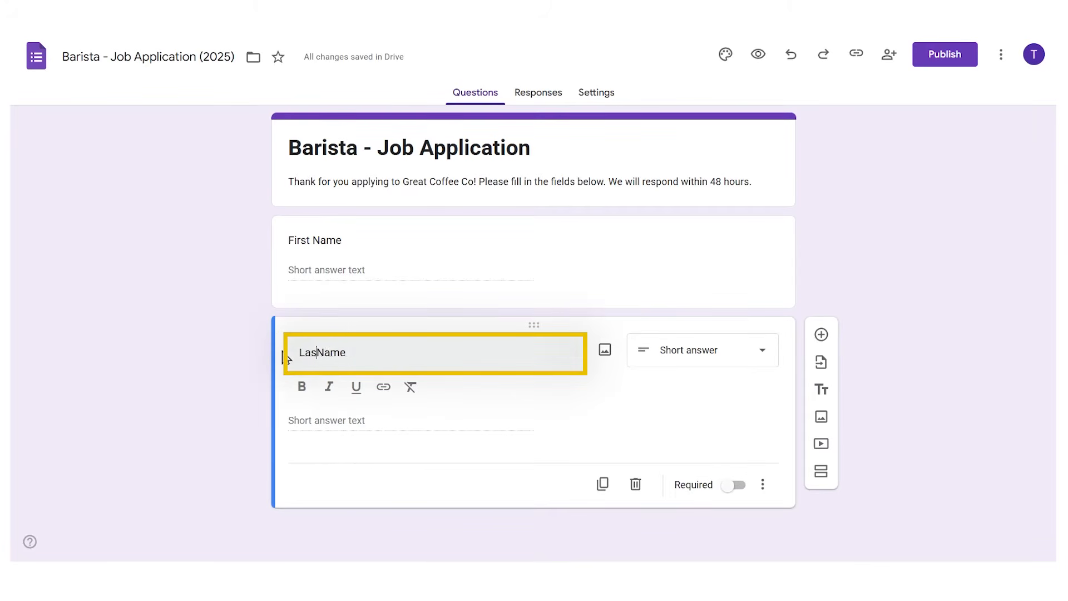
pyautogui.click(453, 408)
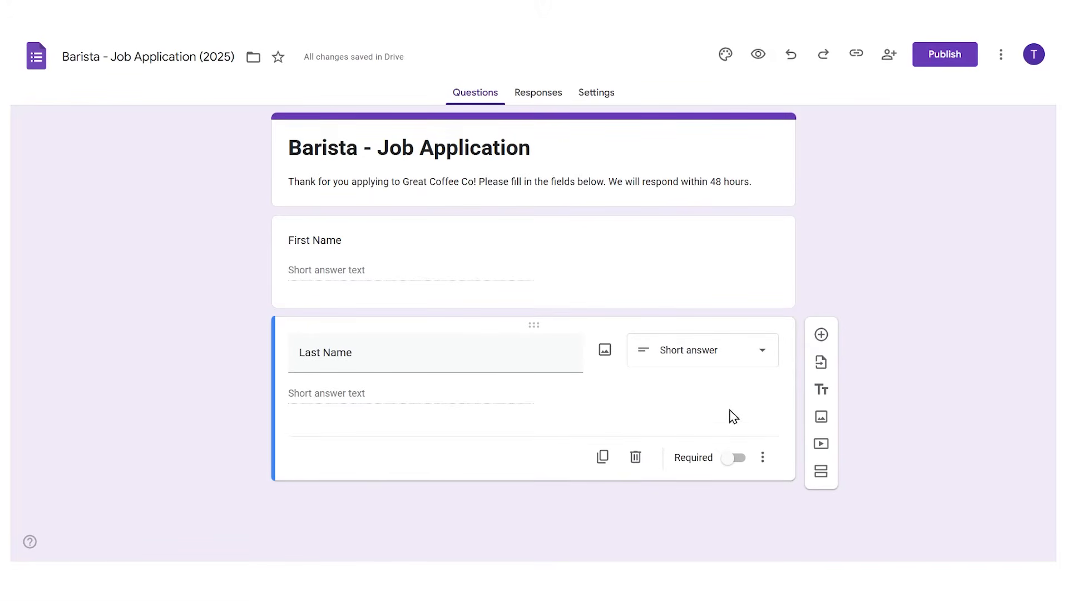
# Make both the Last Name and First Name questions required.
pyautogui.click(735, 458)
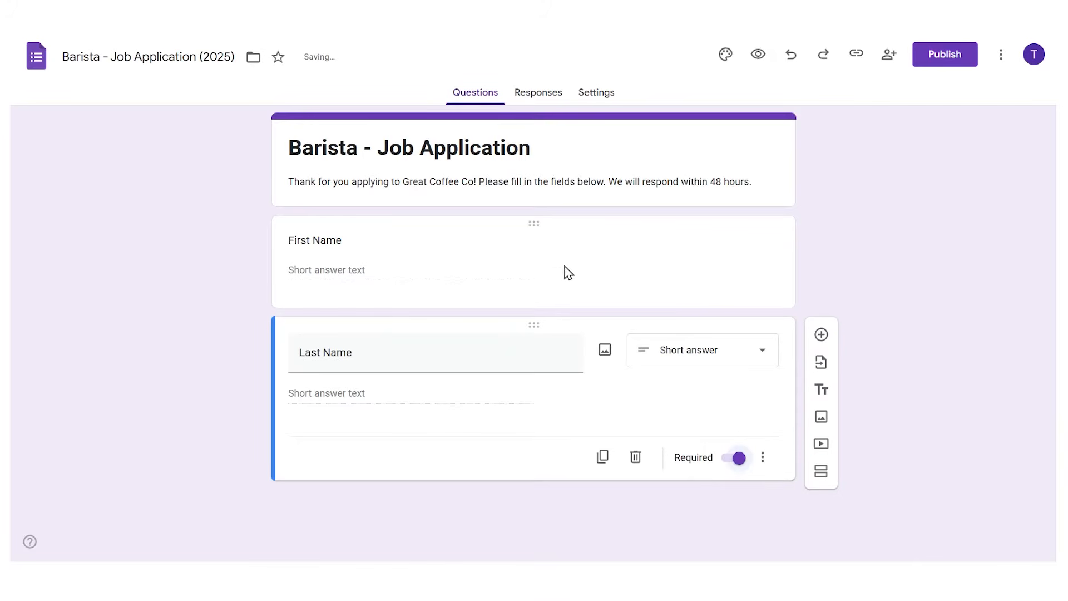
pyautogui.click(556, 238)
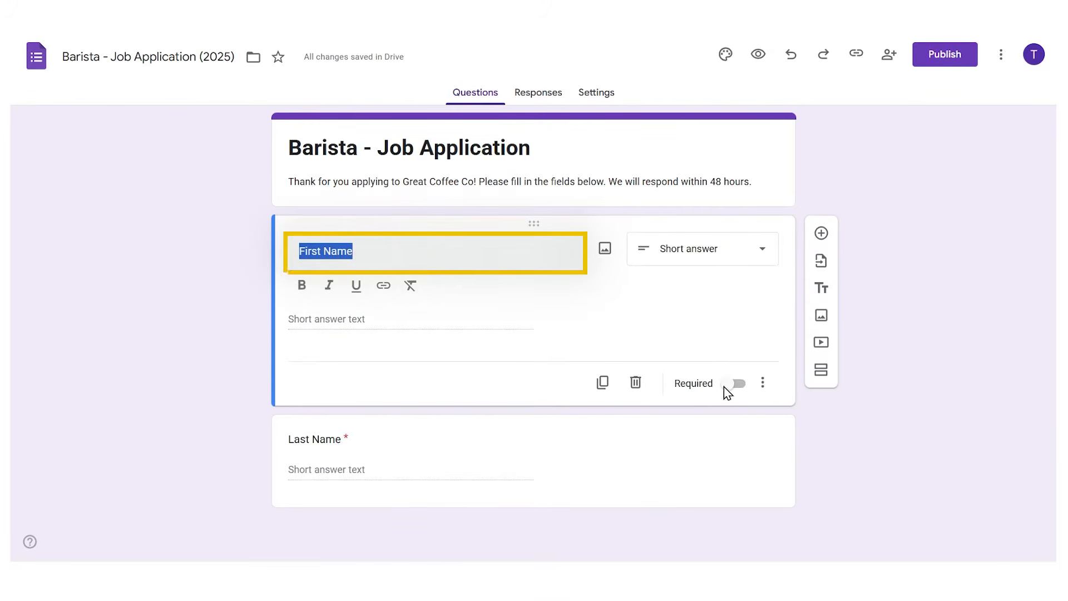
pyautogui.click(742, 389)
pyautogui.click(744, 396)
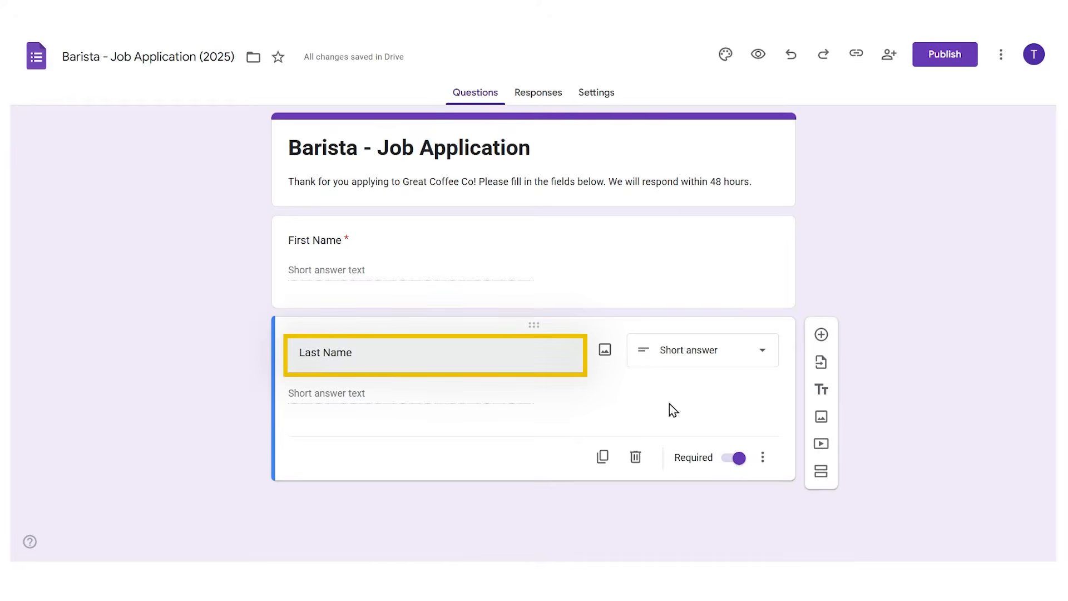
# Add a multiple choice question titled "Years of Experience" below the Last Name question.
pyautogui.click(821, 335)
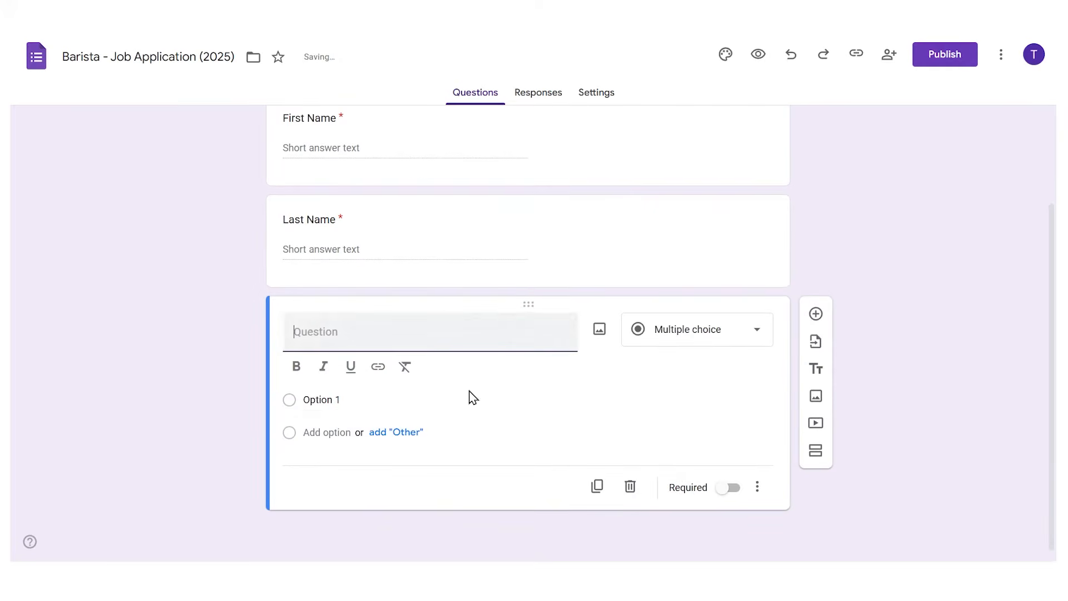
pyautogui.click(761, 337)
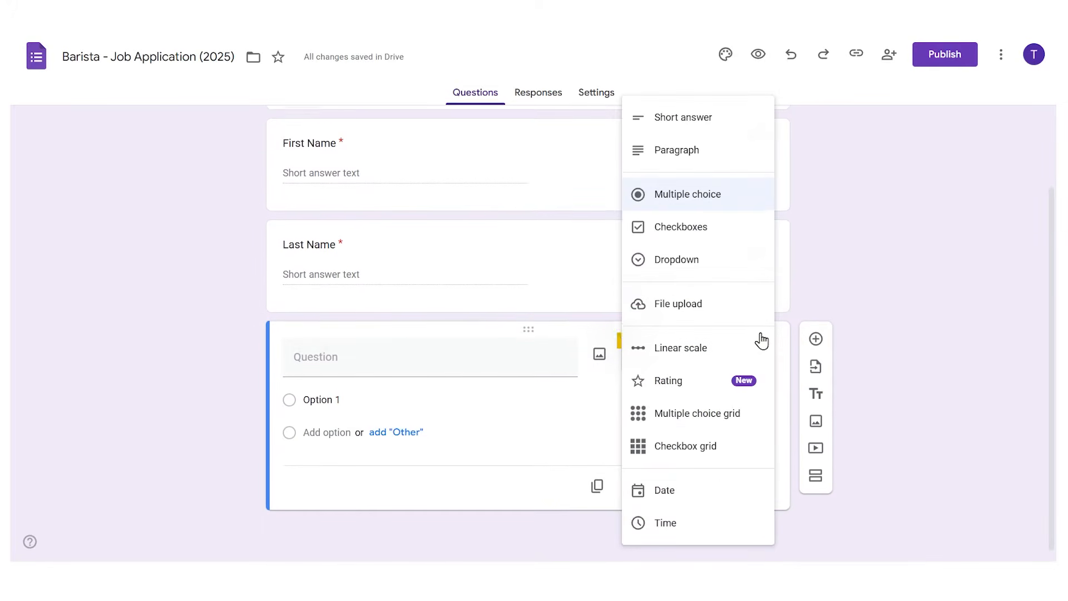
pyautogui.click(706, 206)
pyautogui.write('Years of Experience')
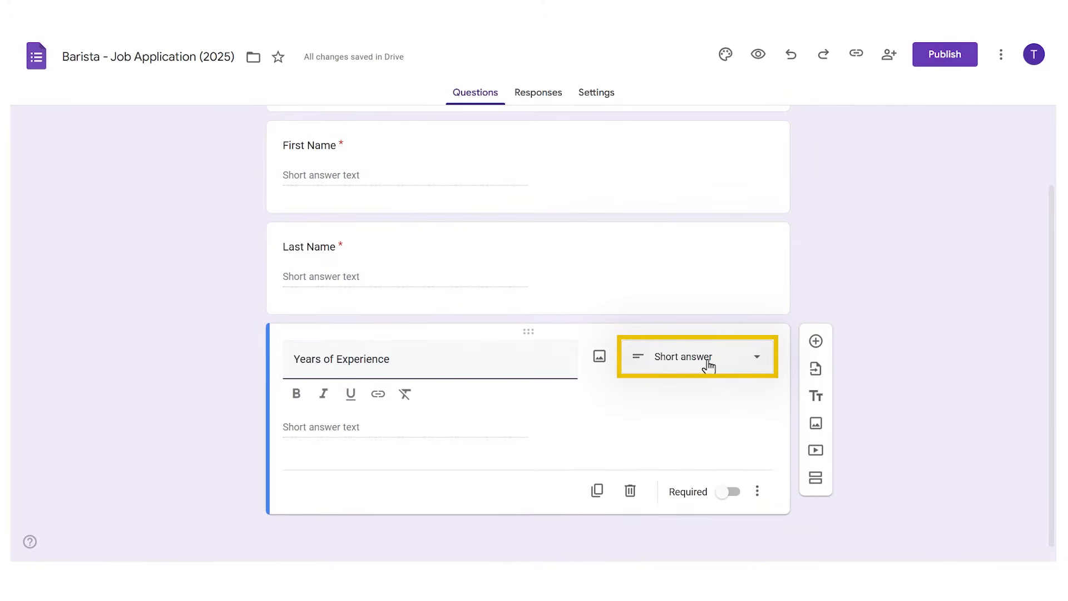
pyautogui.click(761, 367)
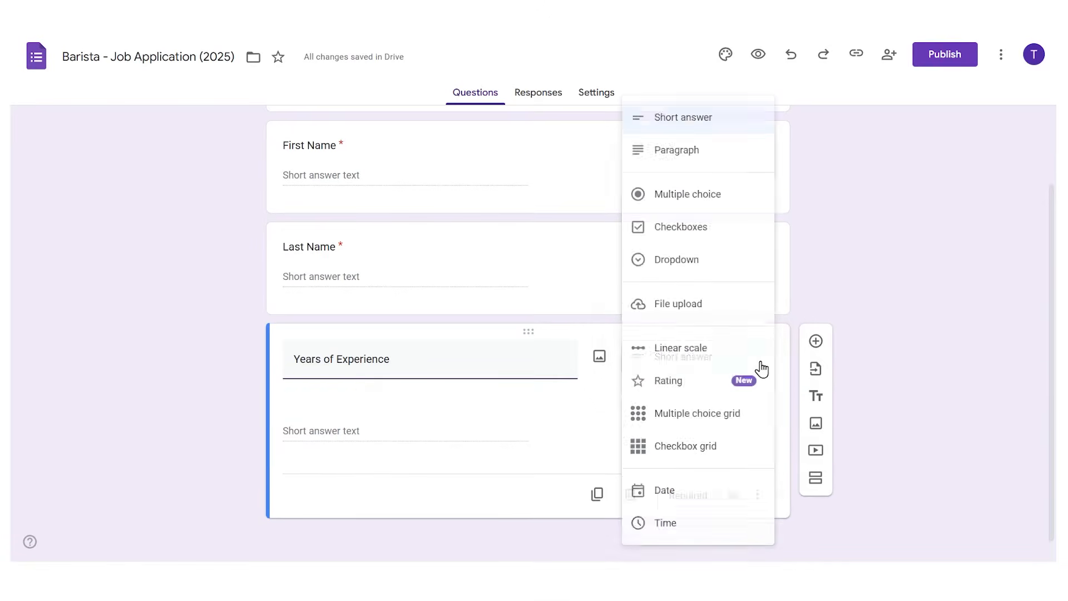
pyautogui.click(711, 201)
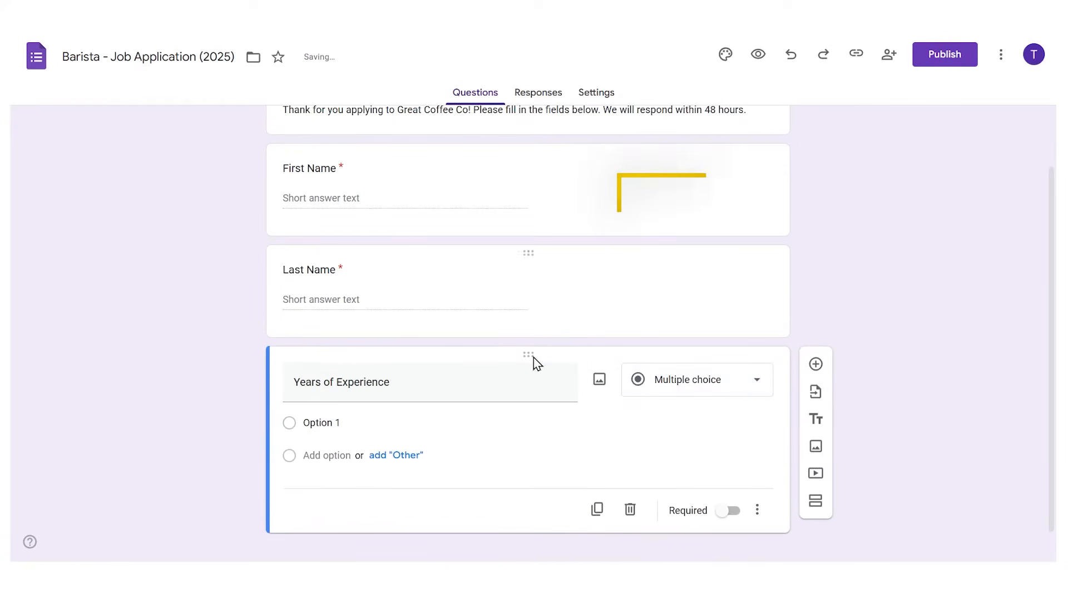
# Give the Years of Experience question the answer options 0, 1, 2 and "3 or more".
pyautogui.click(358, 423)
pyautogui.write('0')
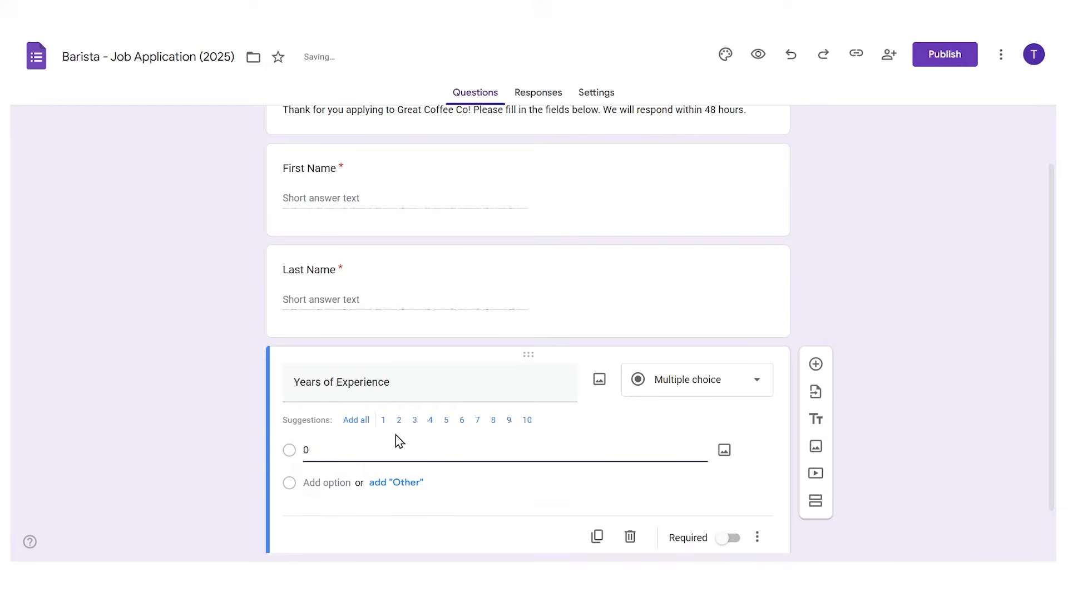
pyautogui.click(289, 482)
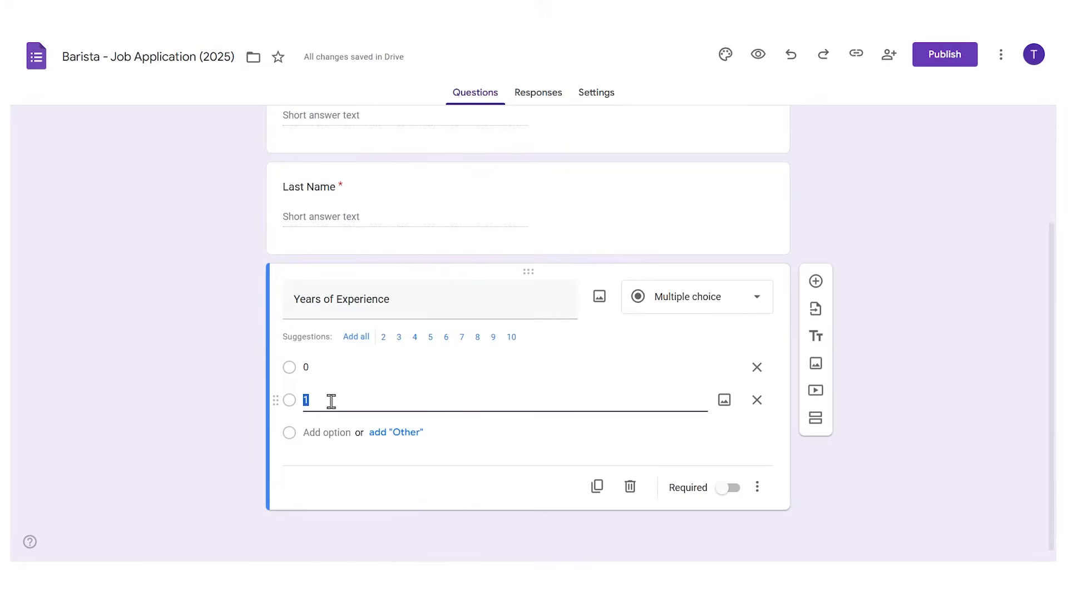
pyautogui.click(289, 432)
pyautogui.click(289, 466)
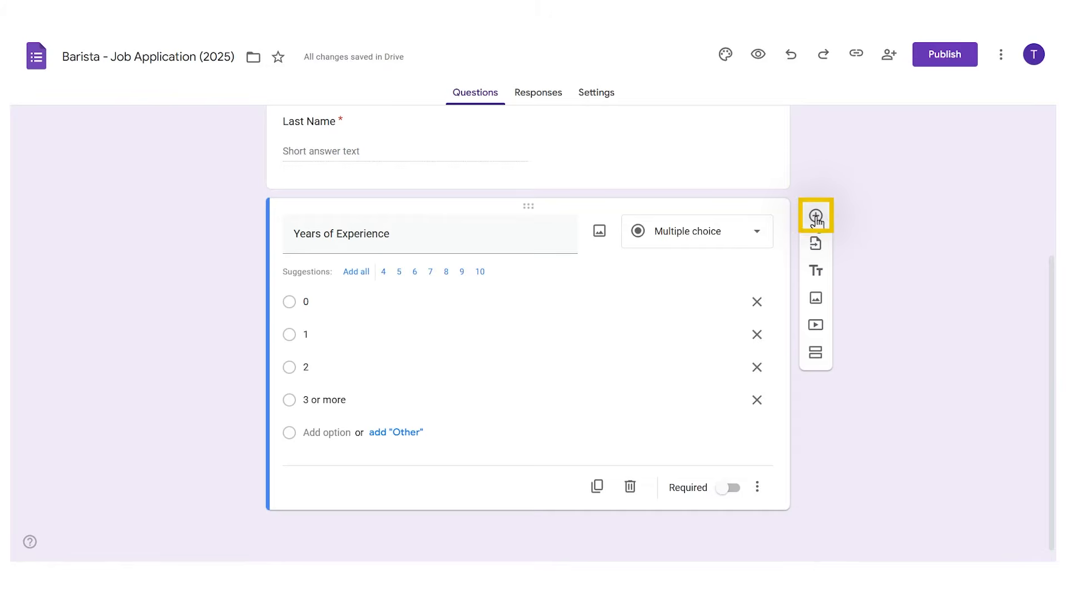
# Add a checkboxes question titled "Days Available" below the Years of Experience question.
pyautogui.click(815, 210)
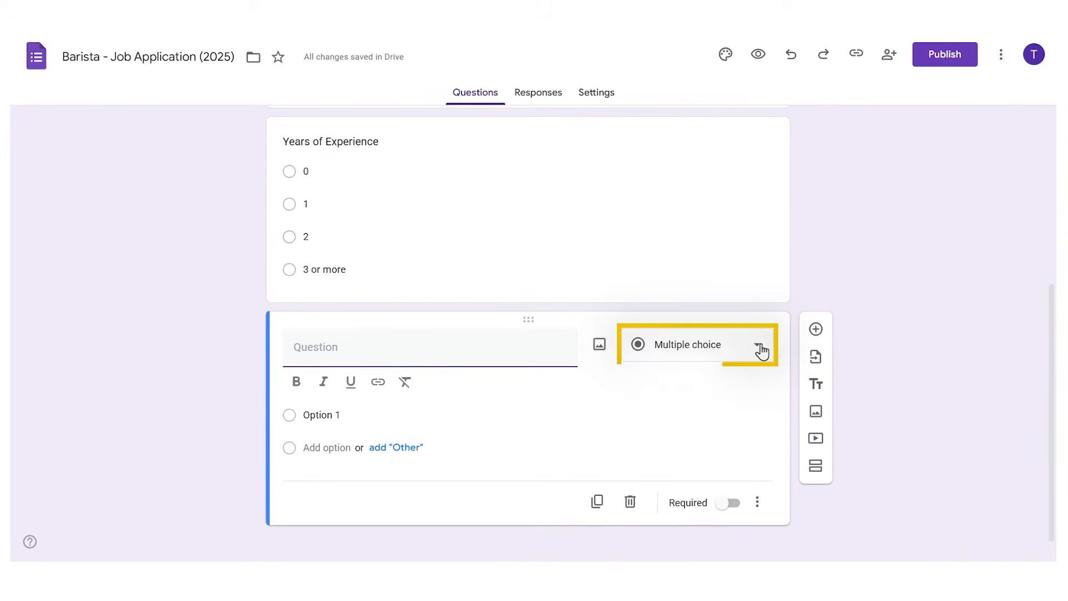
pyautogui.click(761, 350)
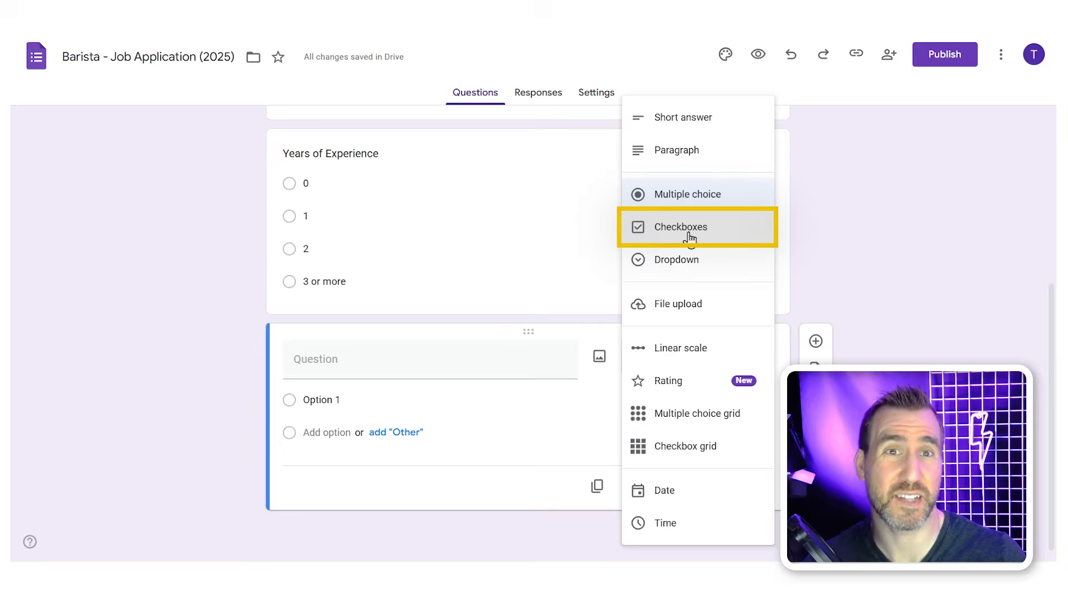
pyautogui.click(690, 236)
pyautogui.click(378, 359)
pyautogui.write('Days')
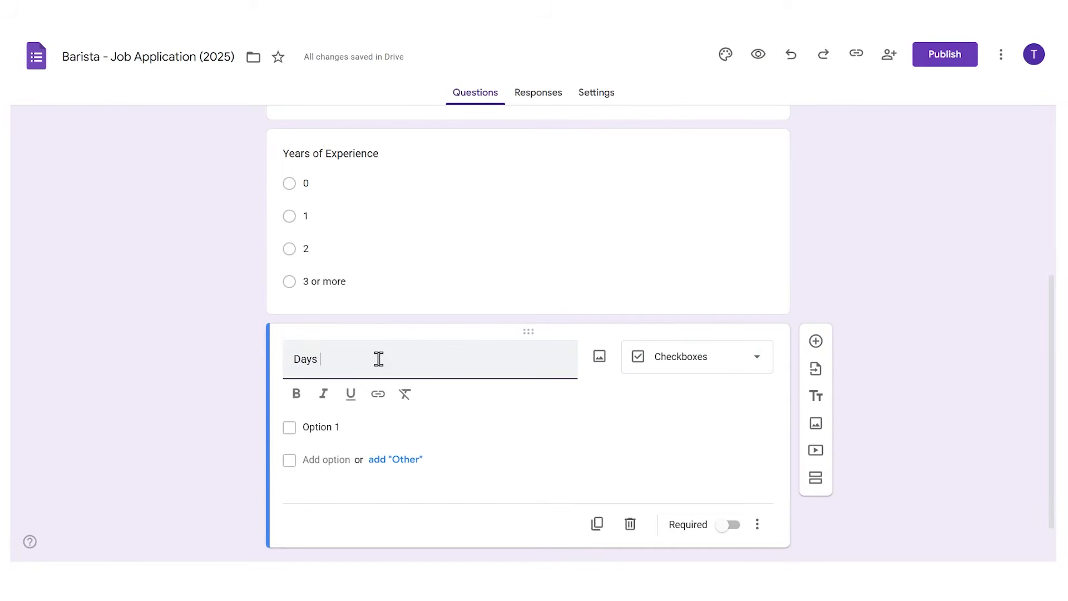
pyautogui.write(' Available')
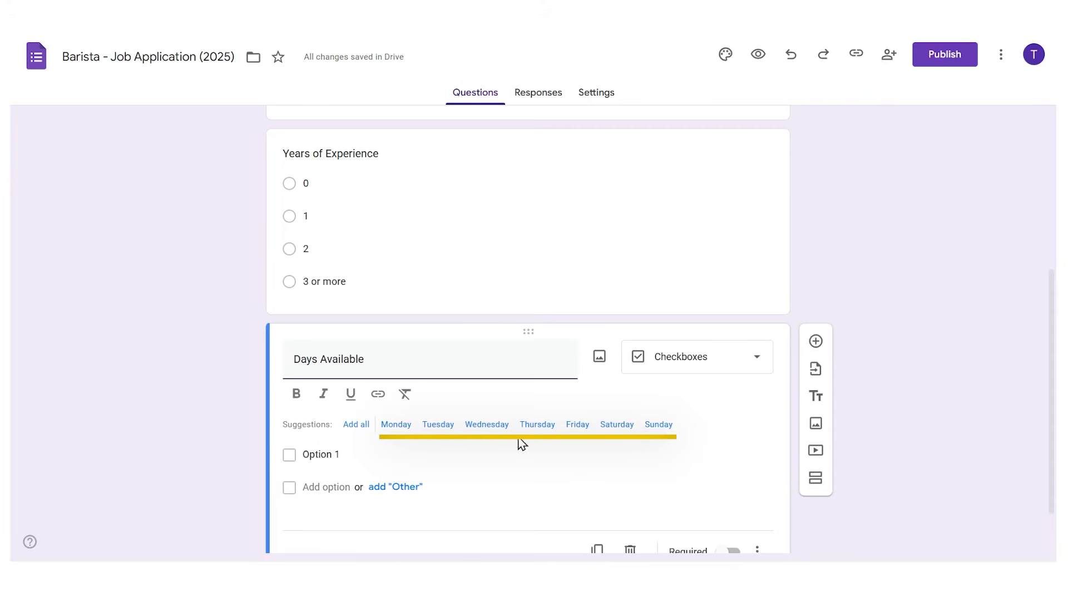
# Fill the Days Available question with all the suggested weekday options, Monday through Sunday.
pyautogui.click(356, 425)
pyautogui.scroll(-2, 334, 390)
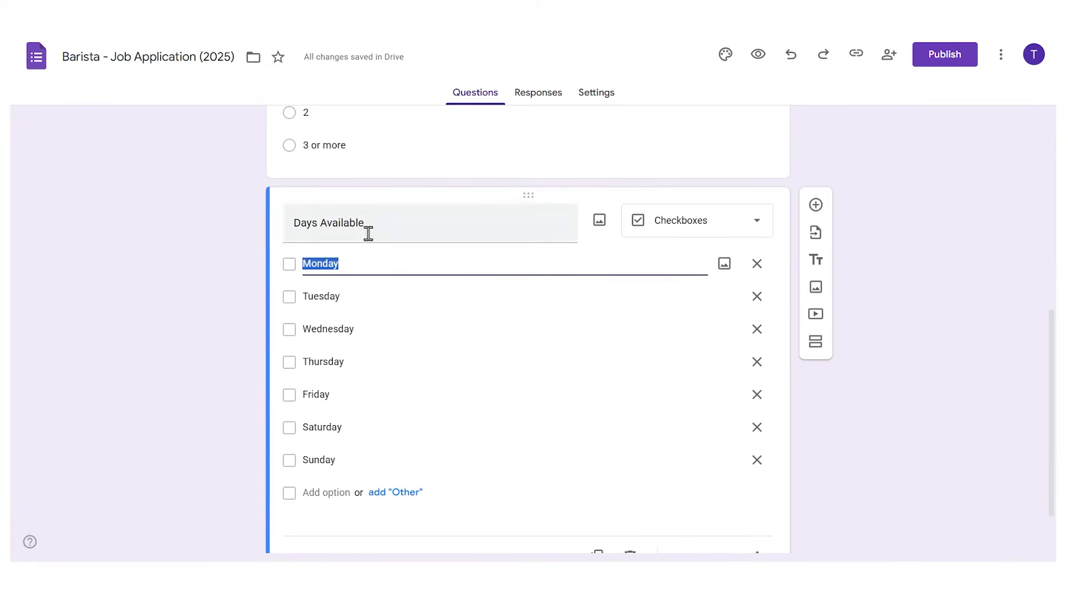
pyautogui.click(234, 271)
pyautogui.scroll(-1, 912, 275)
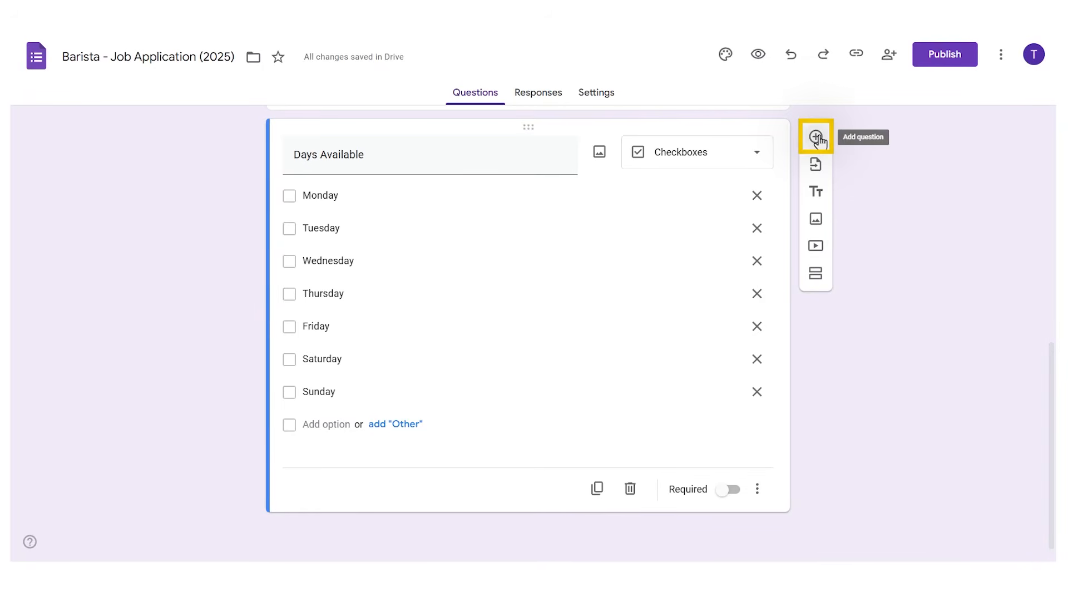
# Add a date question titled "When can you start" below the Days Available question.
pyautogui.click(816, 136)
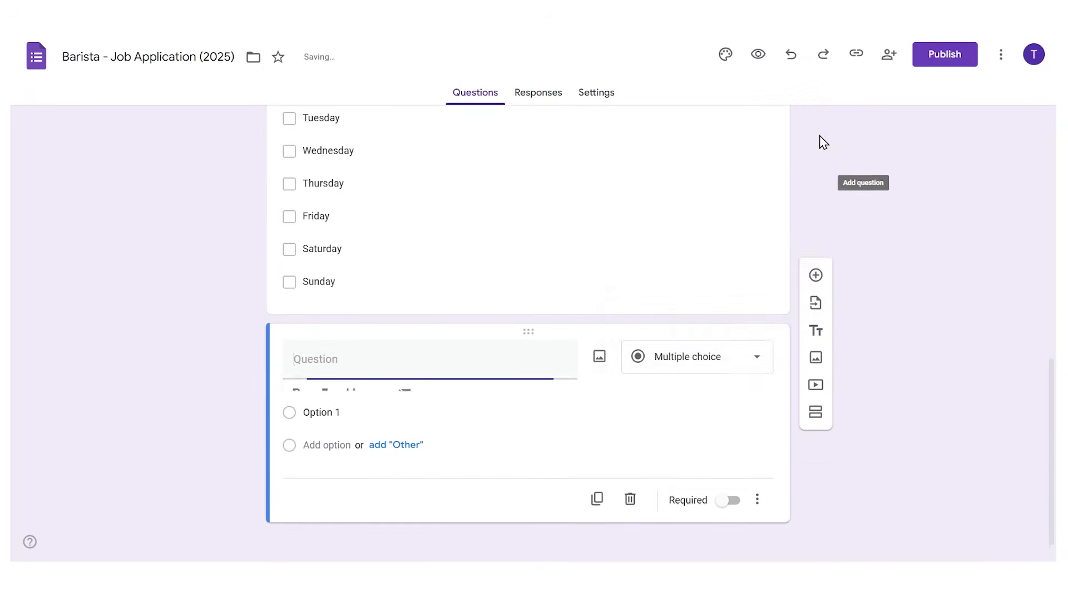
pyautogui.click(758, 361)
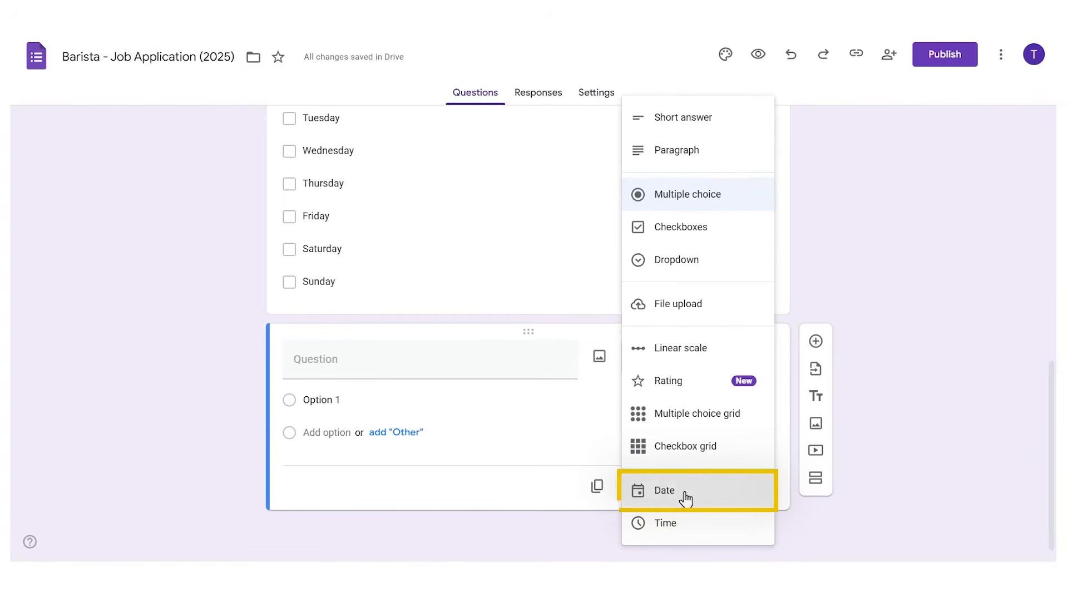
pyautogui.click(670, 497)
pyautogui.click(312, 395)
pyautogui.write('When can you start')
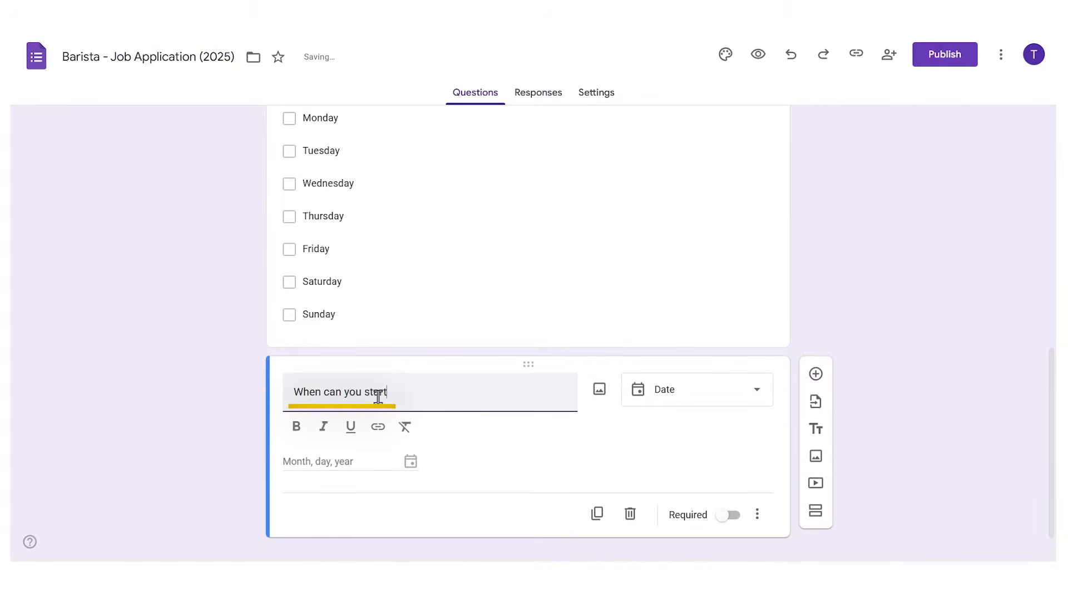
# Complete the date question's title so it reads "When can you start?".
pyautogui.write('?')
pyautogui.click(918, 283)
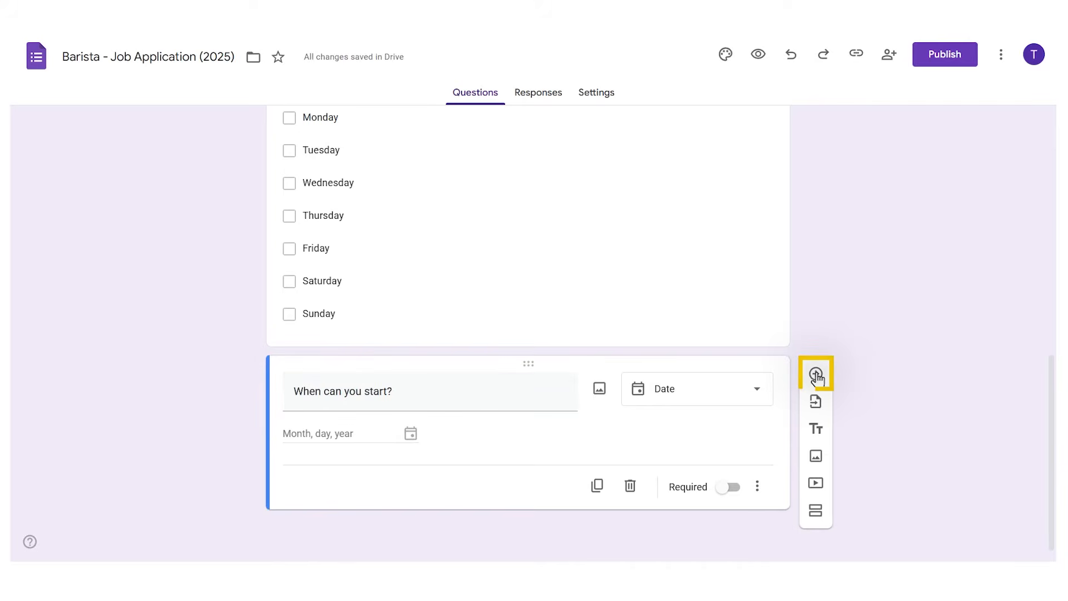
pyautogui.click(815, 375)
pyautogui.click(761, 334)
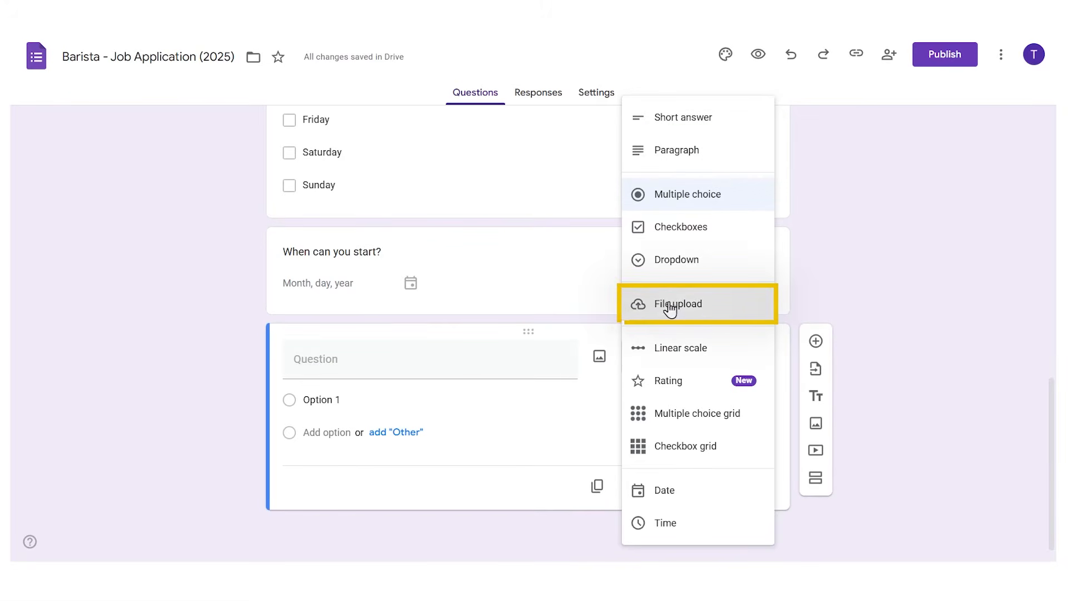
pyautogui.click(910, 280)
pyautogui.click(630, 486)
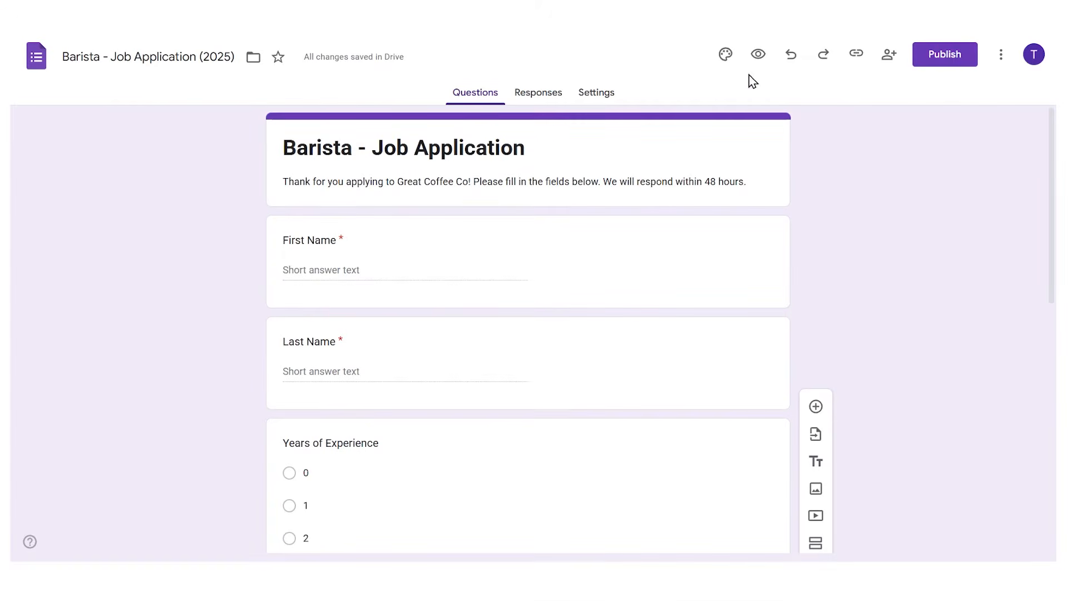
# Open the theme settings and try several theme colors on the form, ending on indigo blue.
pyautogui.click(726, 56)
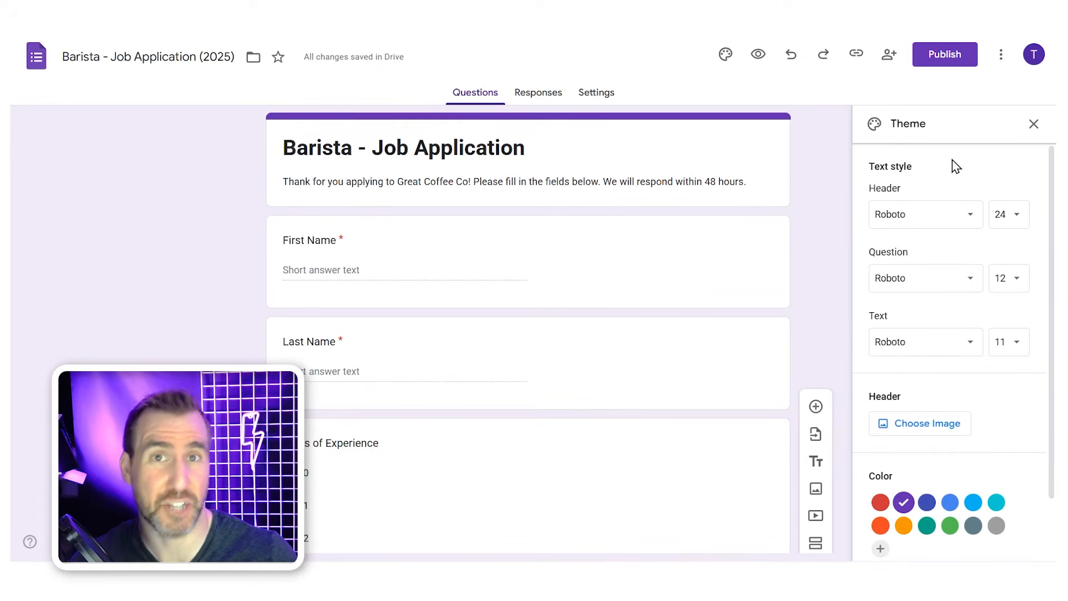
pyautogui.click(950, 501)
pyautogui.click(996, 502)
pyautogui.click(926, 525)
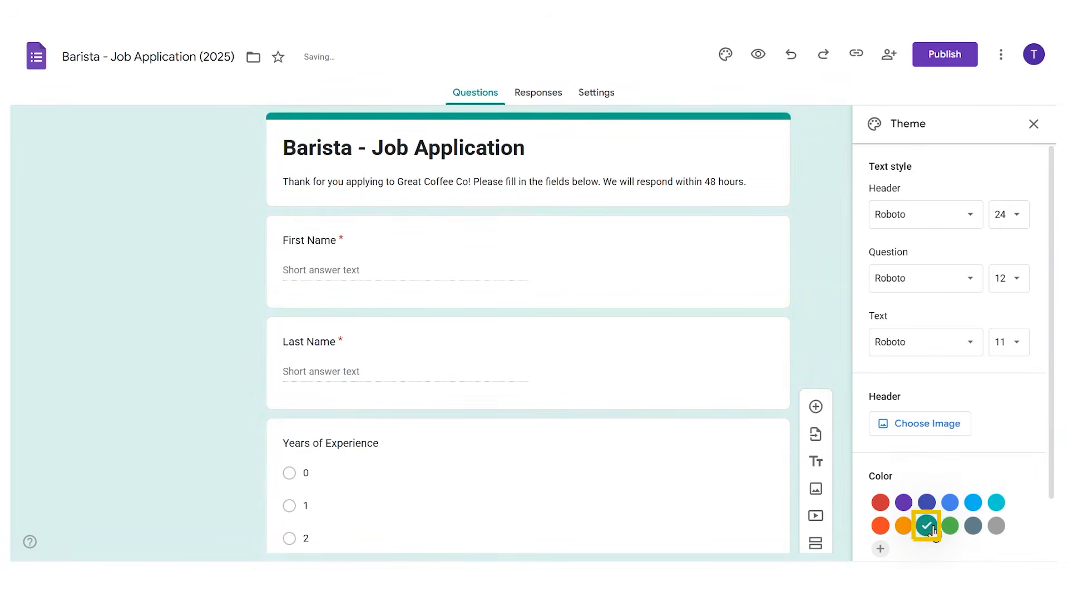
pyautogui.click(880, 502)
pyautogui.click(926, 502)
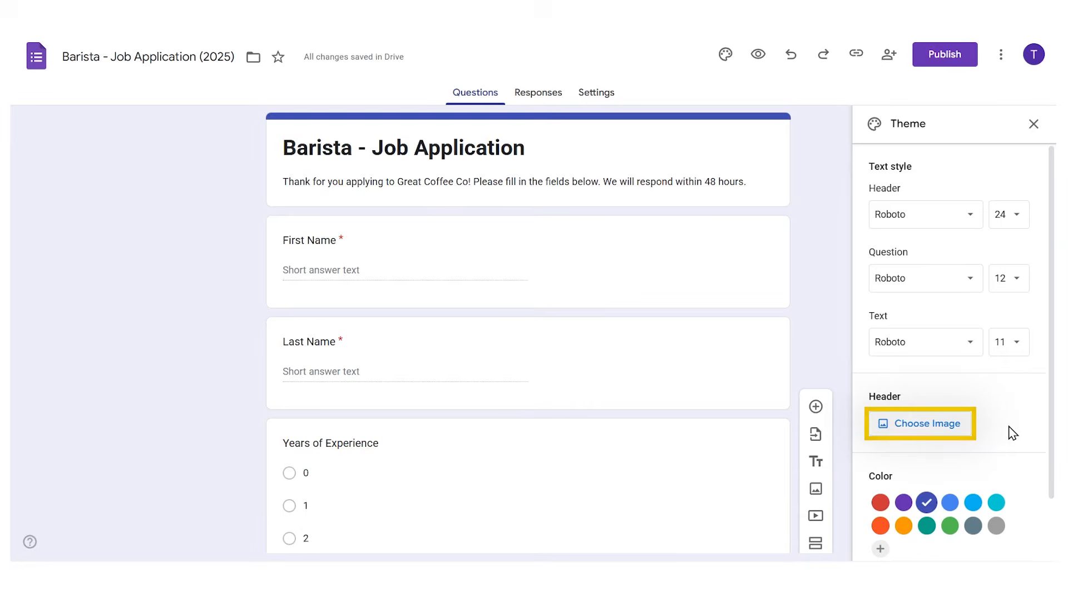
# Insert the illustrated "Cafe" storefront from the Food and dining themes as the form's header image.
pyautogui.click(920, 430)
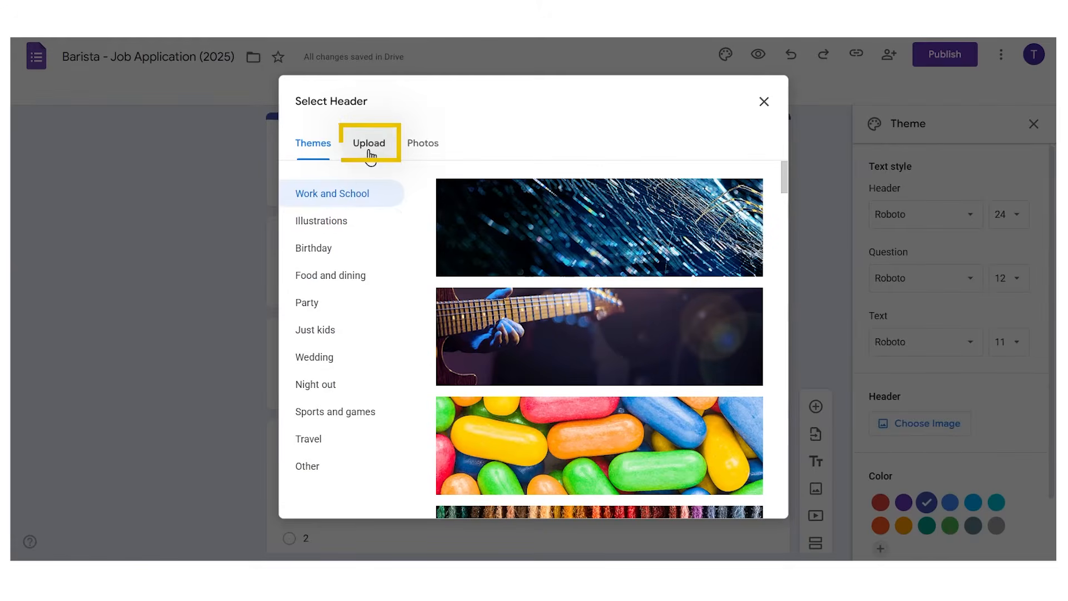
pyautogui.click(368, 146)
pyautogui.click(427, 147)
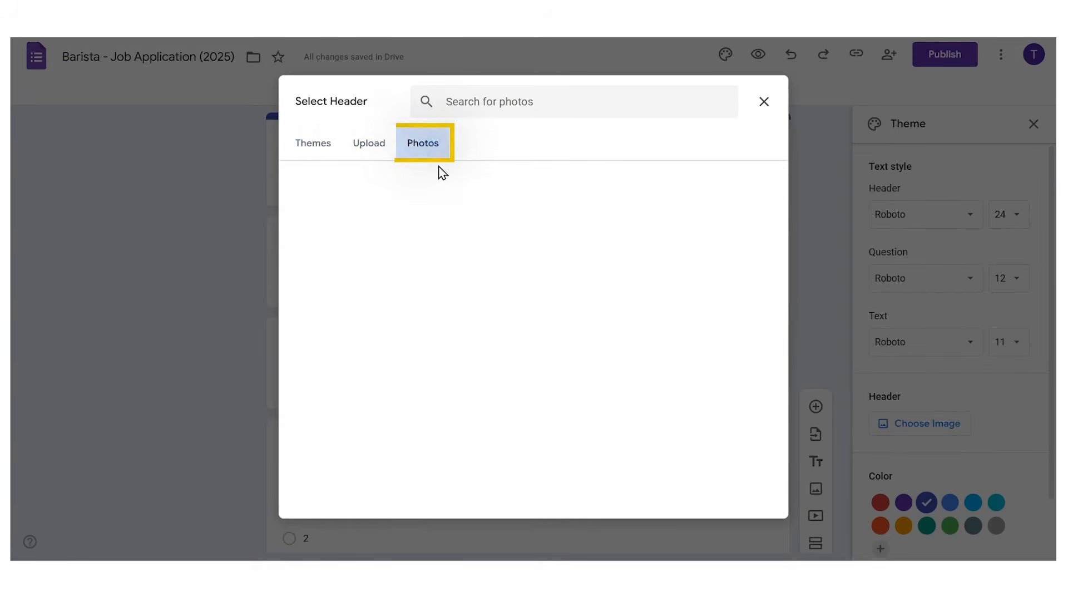
pyautogui.click(315, 146)
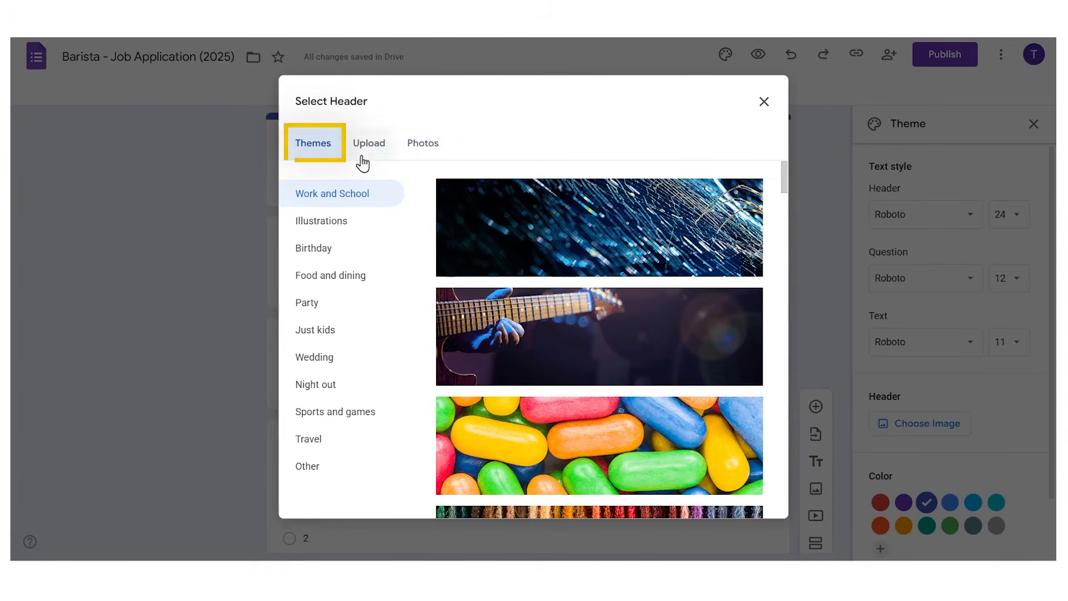
pyautogui.click(342, 275)
pyautogui.moveTo(783, 176); pyautogui.dragTo(790, 223)
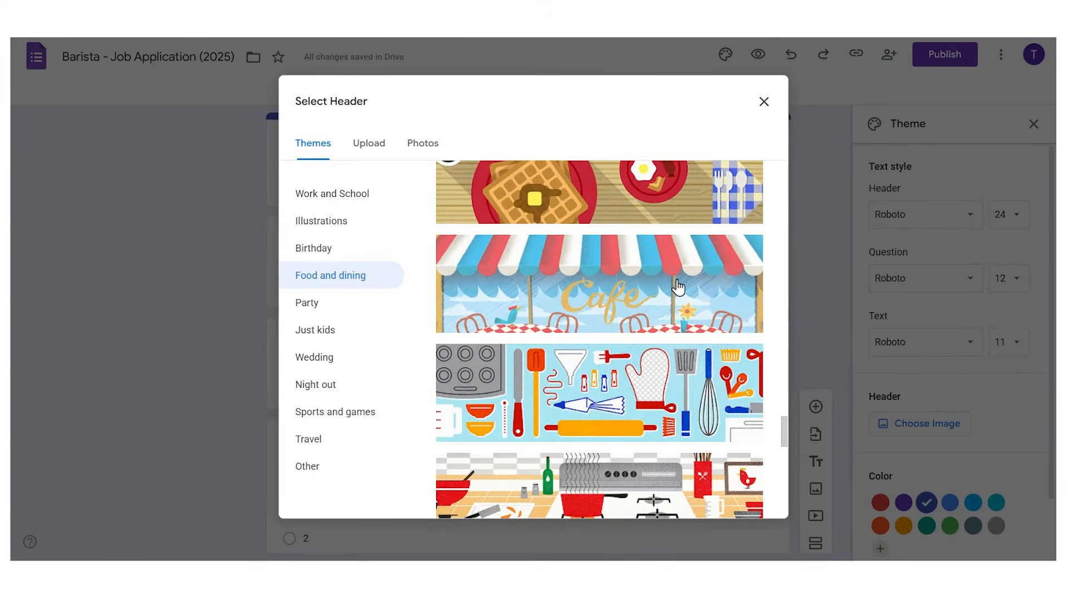
pyautogui.click(649, 292)
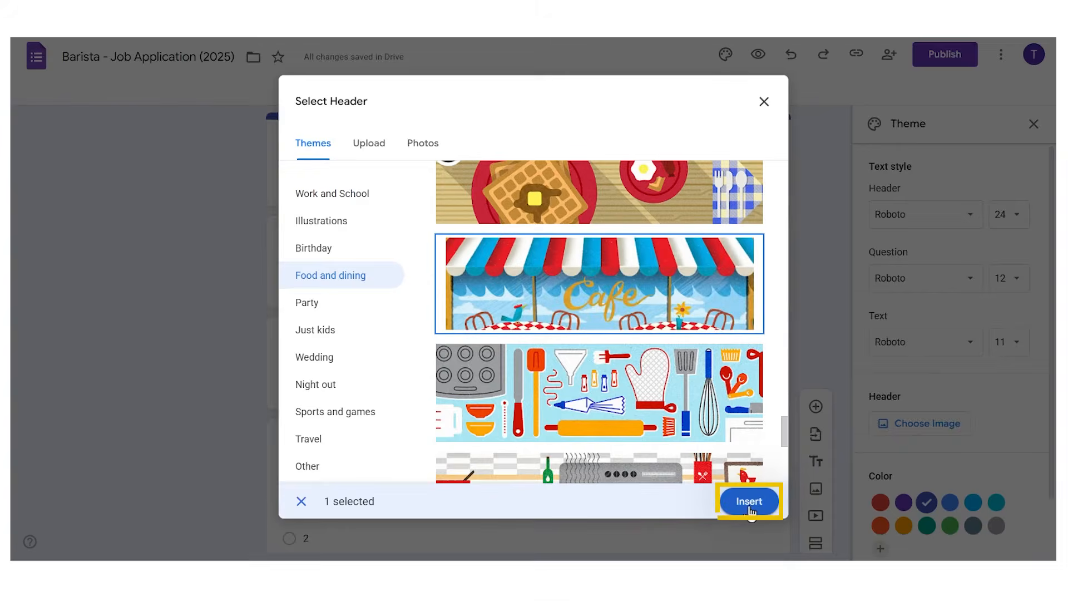
pyautogui.click(745, 507)
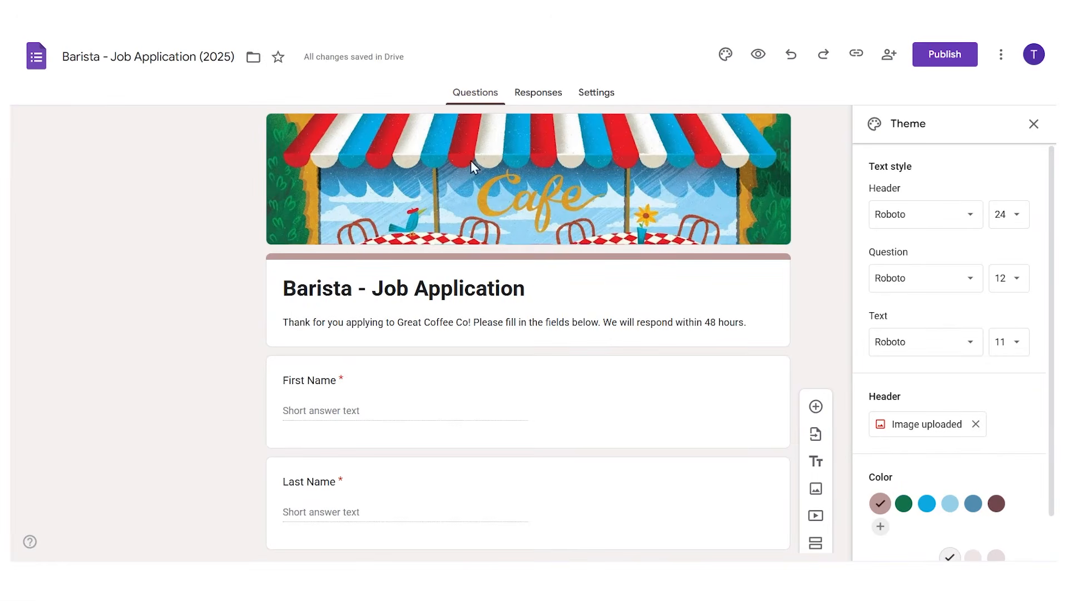
# Set the form's theme color to the dark green suggested for the header image.
pyautogui.scroll(-1, 931, 342)
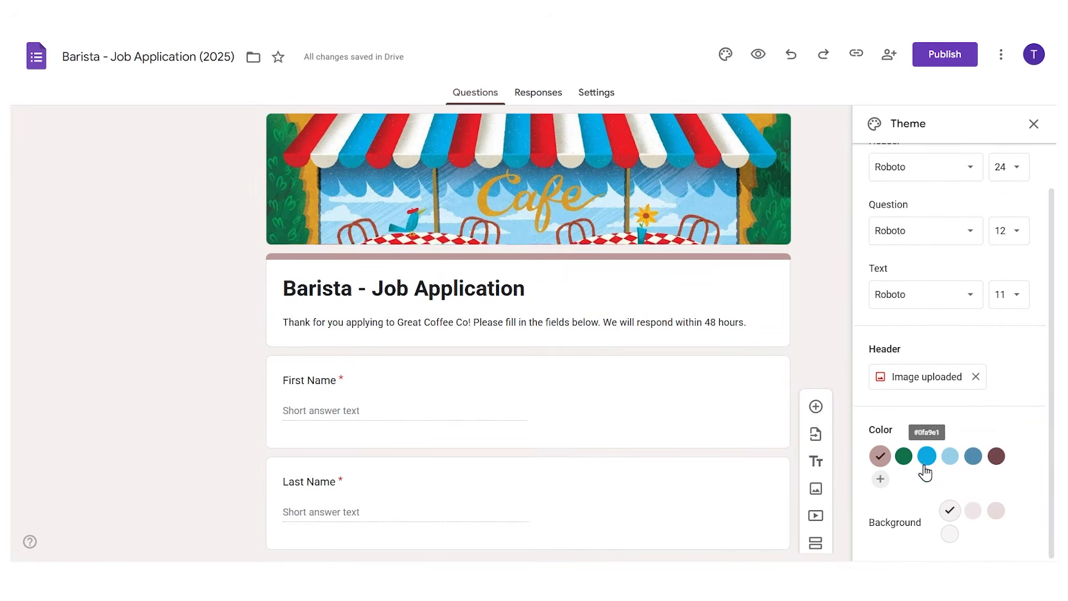
pyautogui.click(905, 458)
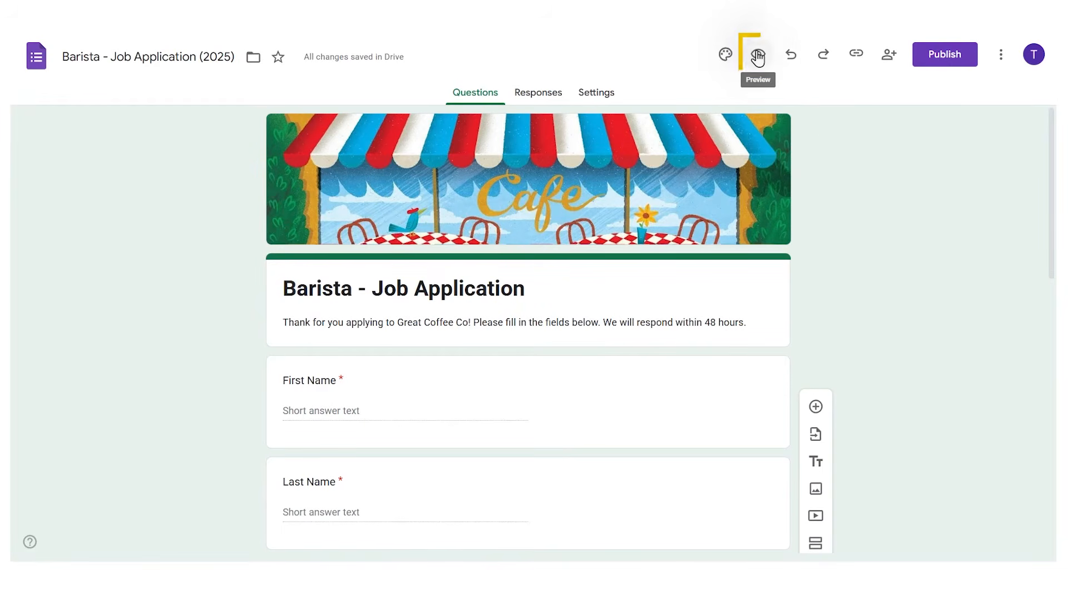
# Preview the form and look through its questions from First Name to the start date.
pyautogui.click(758, 55)
pyautogui.scroll(-3, 378, 278)
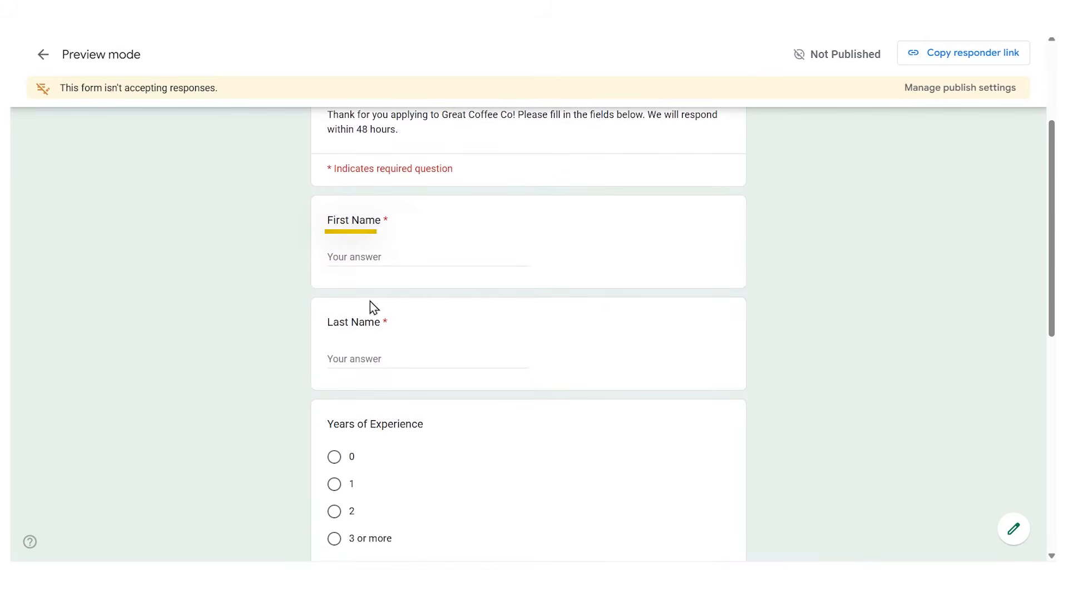
pyautogui.scroll(-5, 351, 184)
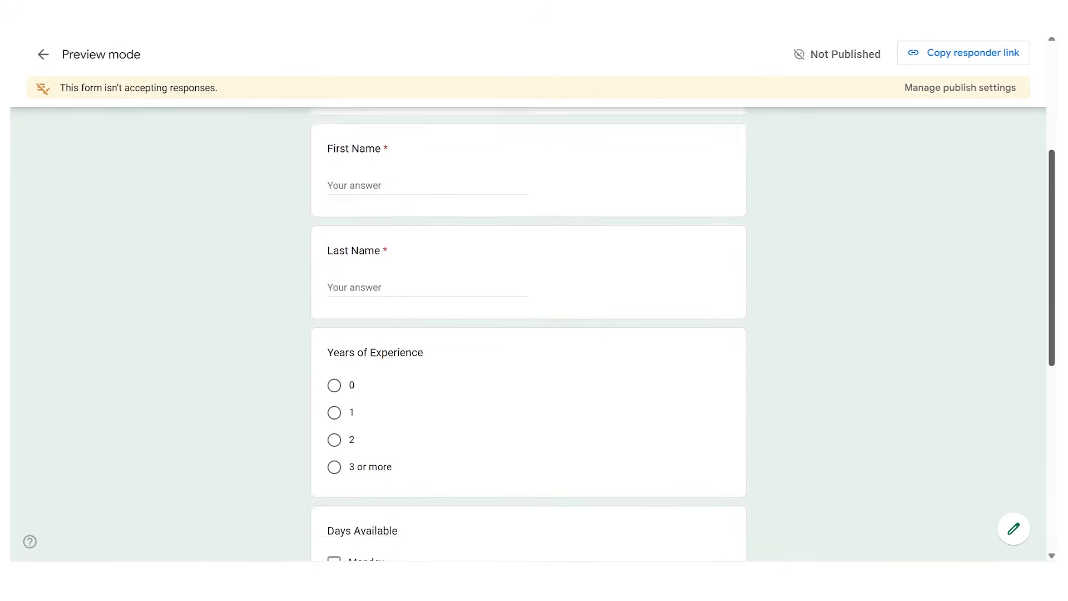
pyautogui.scroll(-2, 417, 351)
pyautogui.scroll(-2, 503, 312)
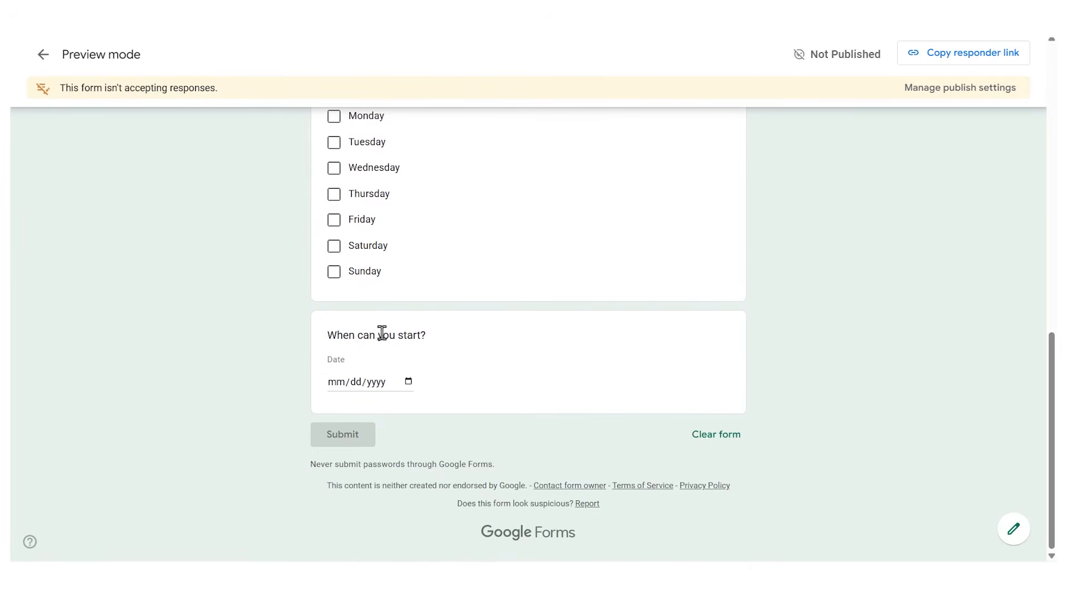
# Try the start date calendar and the Sunday checkbox, and leave the preview without keeping the test answers.
pyautogui.click(409, 382)
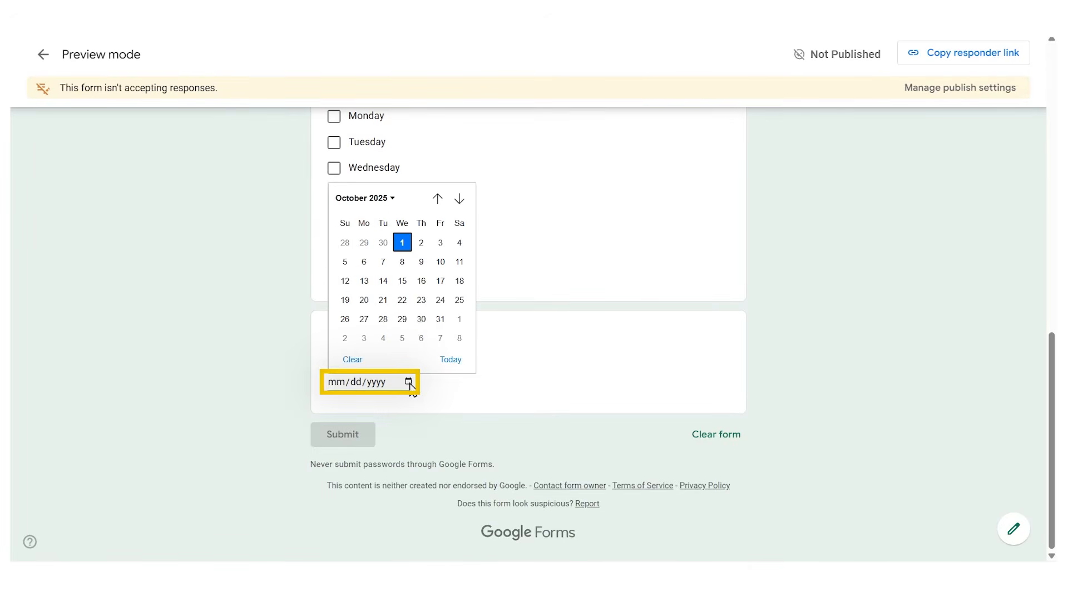
pyautogui.click(534, 286)
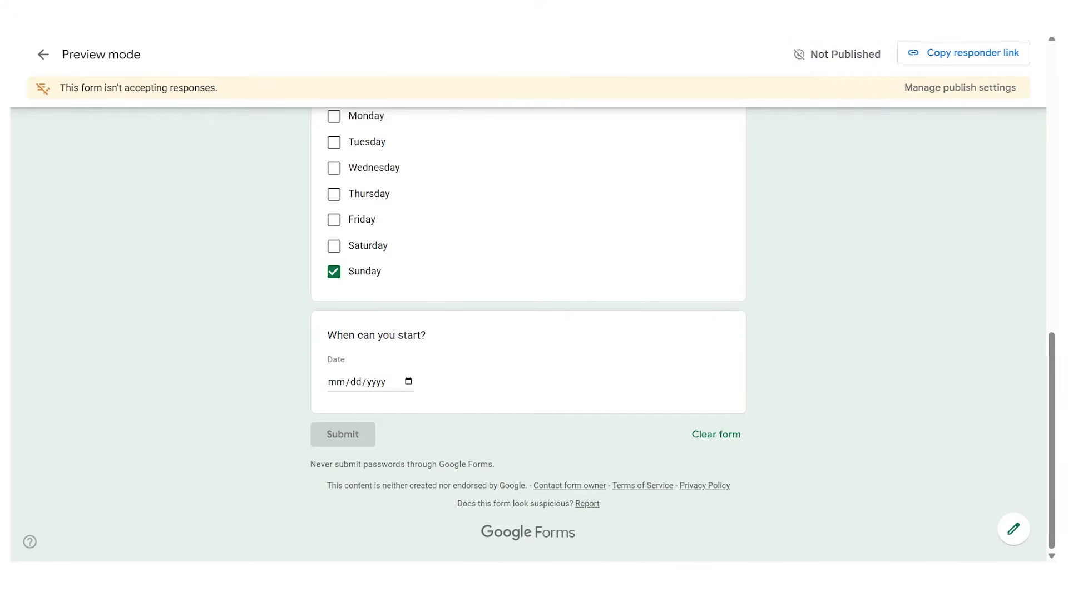
pyautogui.click(326, 4)
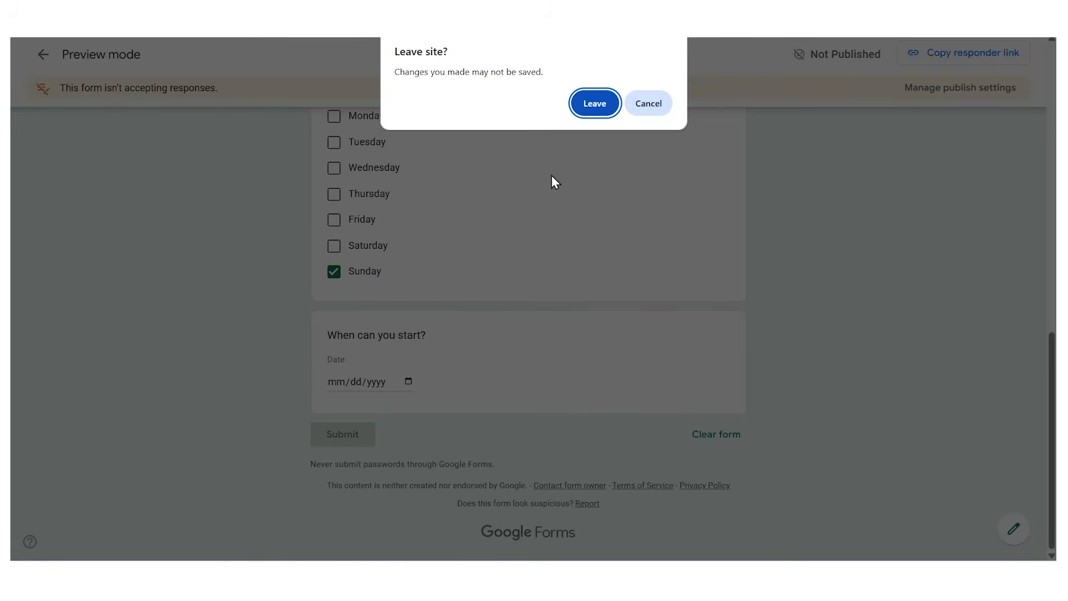
pyautogui.click(595, 104)
# Try moving the Years of Experience question above Last Name, and restore the original question order.
pyautogui.scroll(-4, 986, 215)
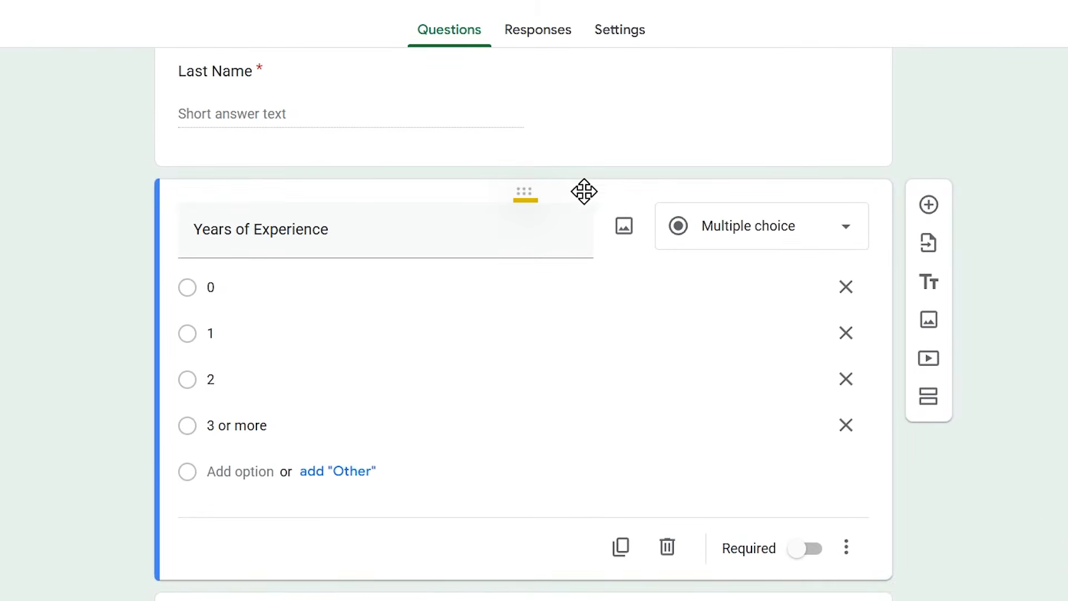
pyautogui.moveTo(551, 193); pyautogui.dragTo(696, 286)
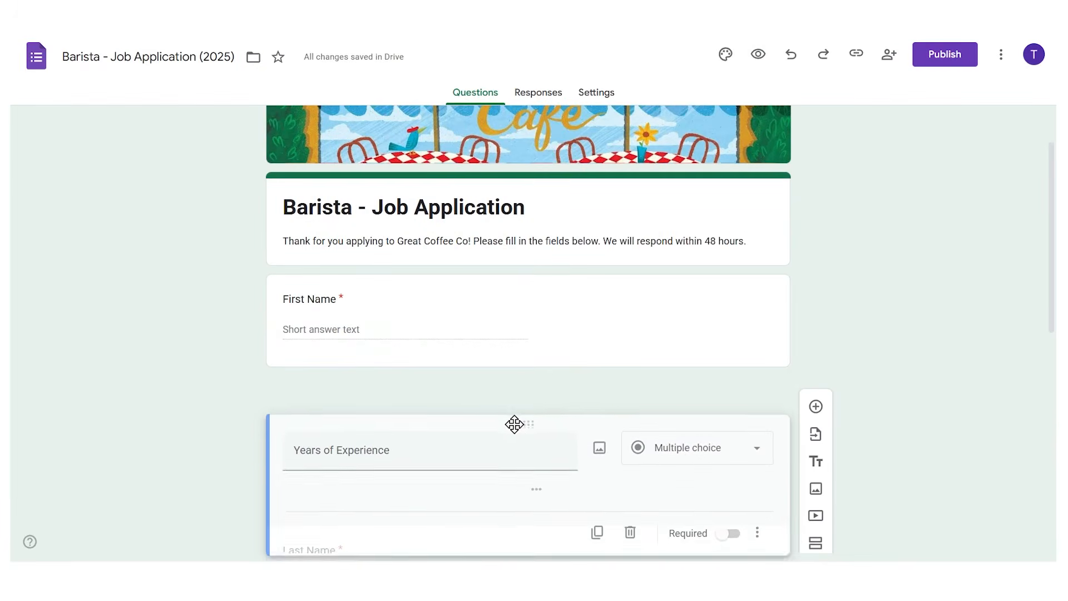
pyautogui.scroll(-3, 426, 284)
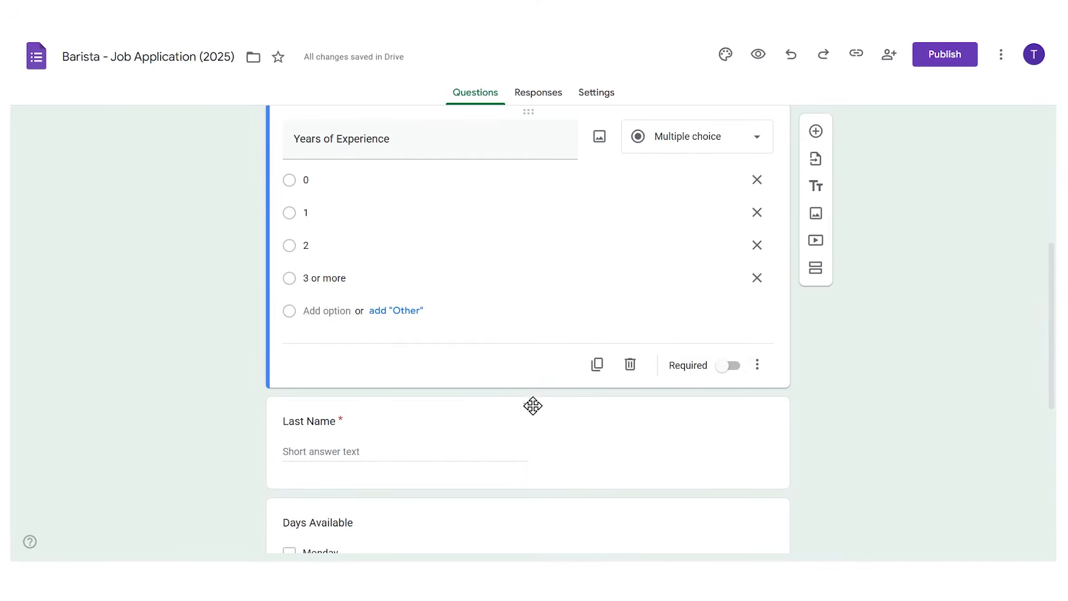
pyautogui.moveTo(532, 410); pyautogui.dragTo(527, 318)
pyautogui.scroll(-2, 674, 299)
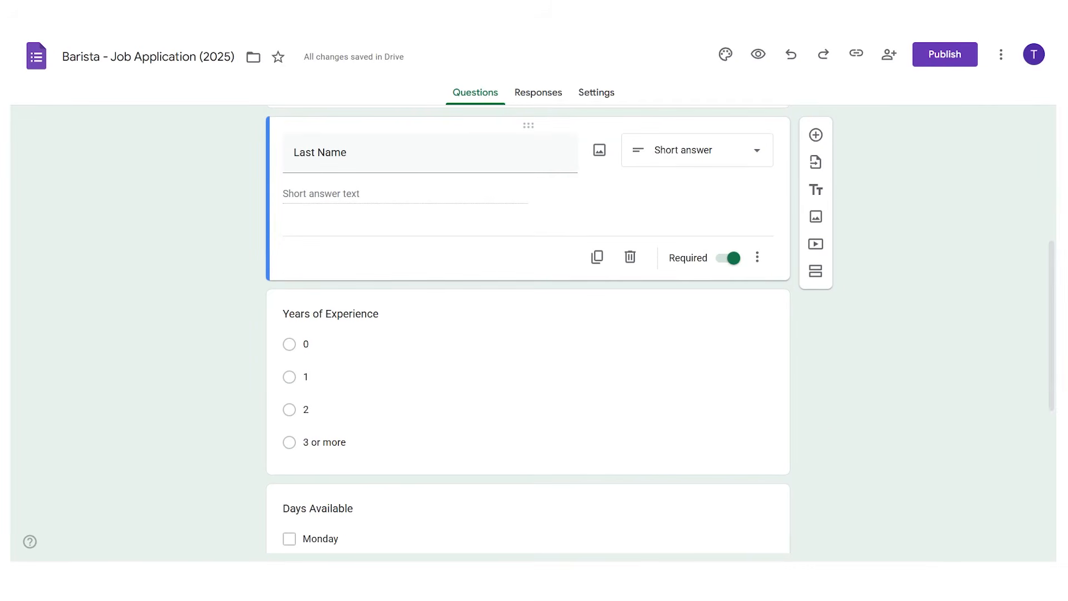
pyautogui.click(654, 310)
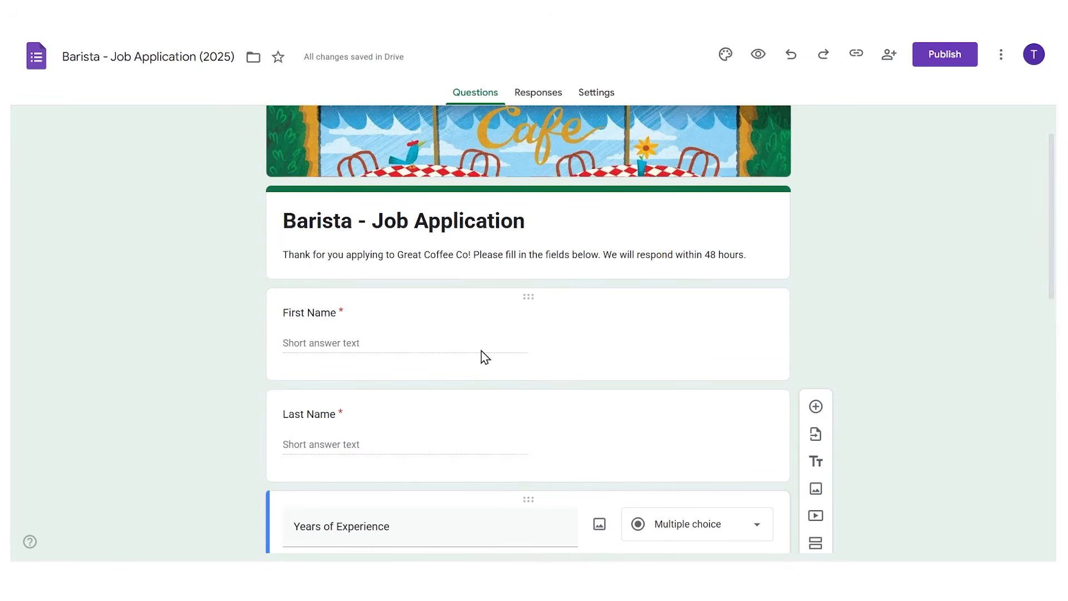
# Add a new section directly after the Last Name question.
pyautogui.scroll(-3, 480, 350)
pyautogui.click(420, 275)
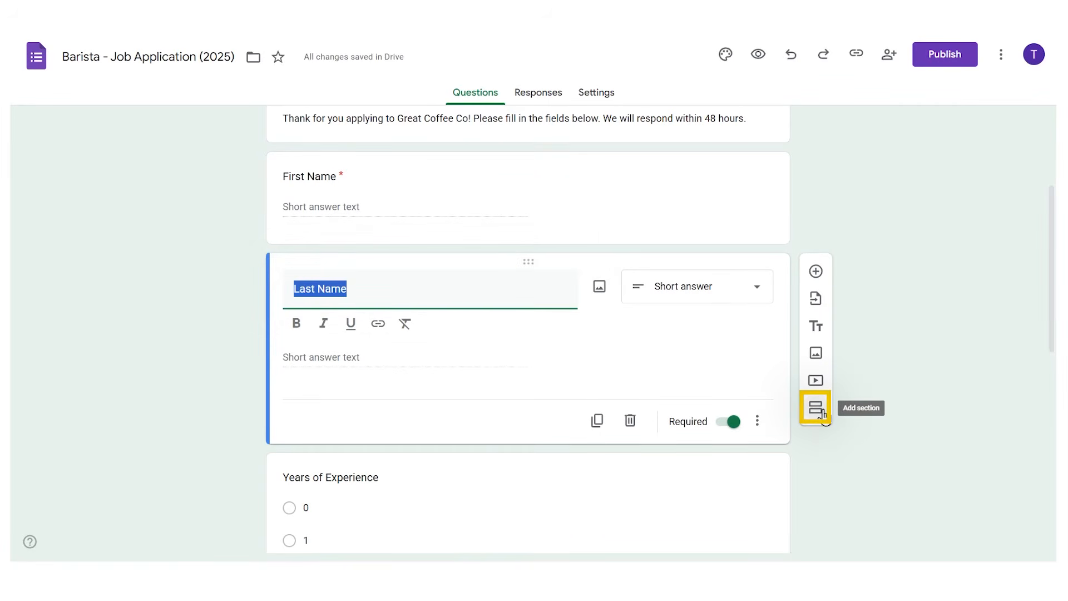
pyautogui.click(819, 411)
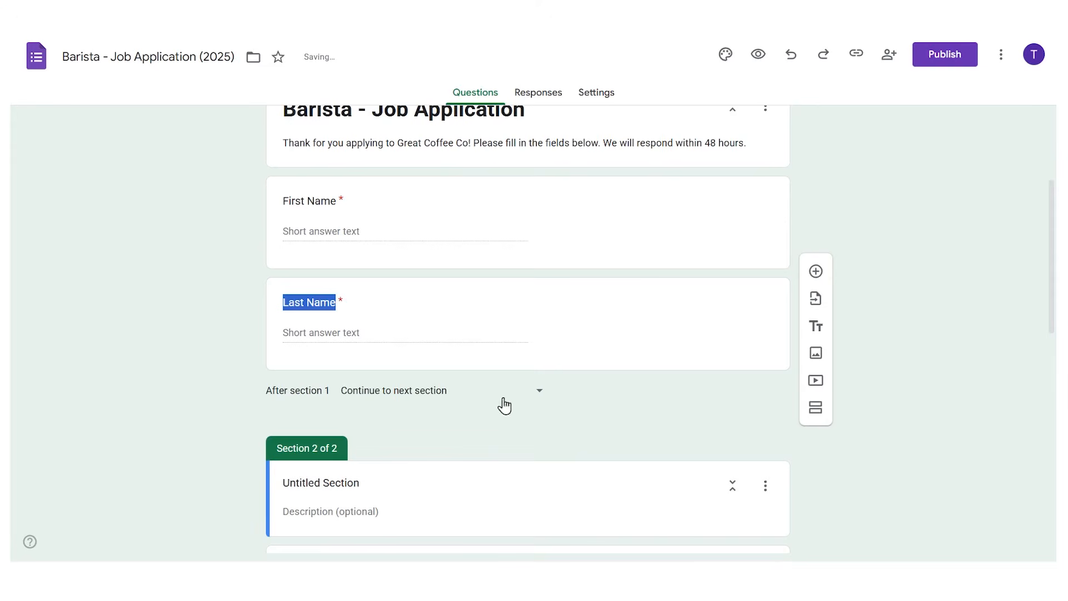
# Title the new section "Second Page".
pyautogui.scroll(-3, 1050, 222)
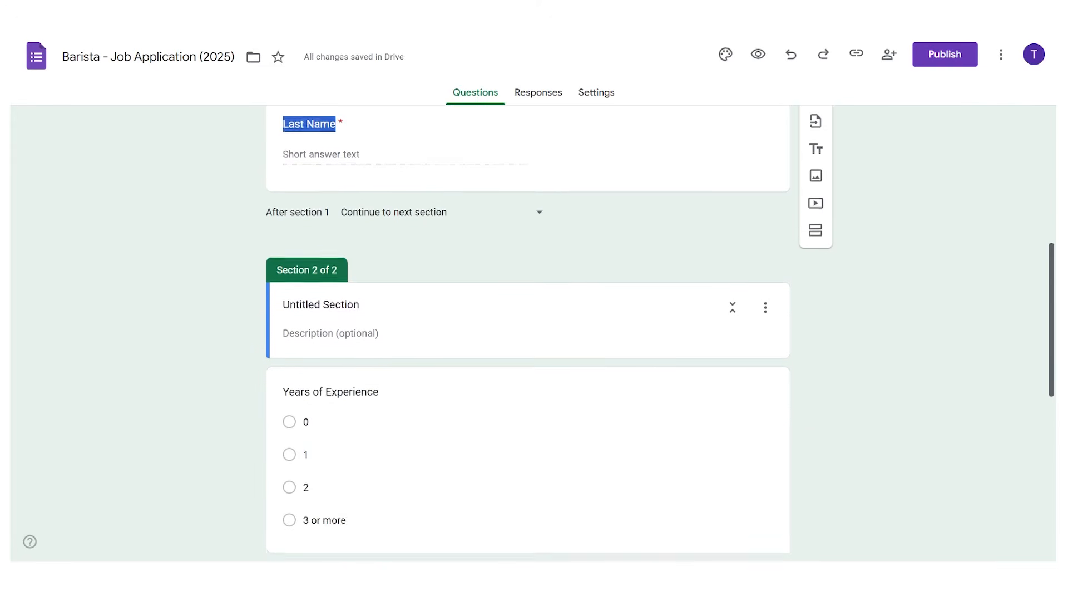
pyautogui.scroll(-2, 1050, 278)
pyautogui.click(270, 180)
pyautogui.write('Se')
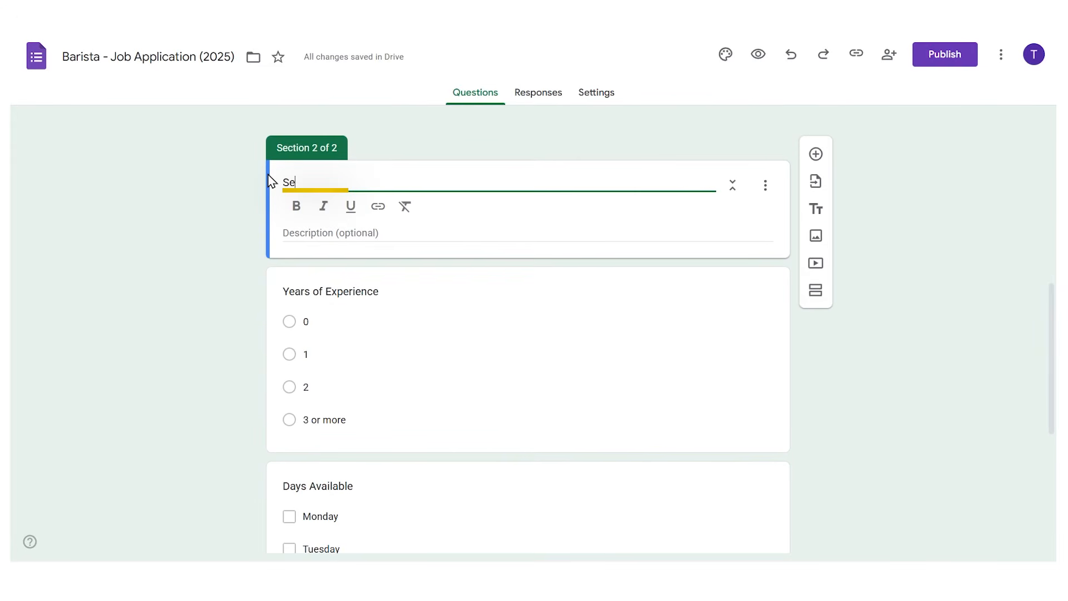
pyautogui.write('cond Page')
pyautogui.click(737, 156)
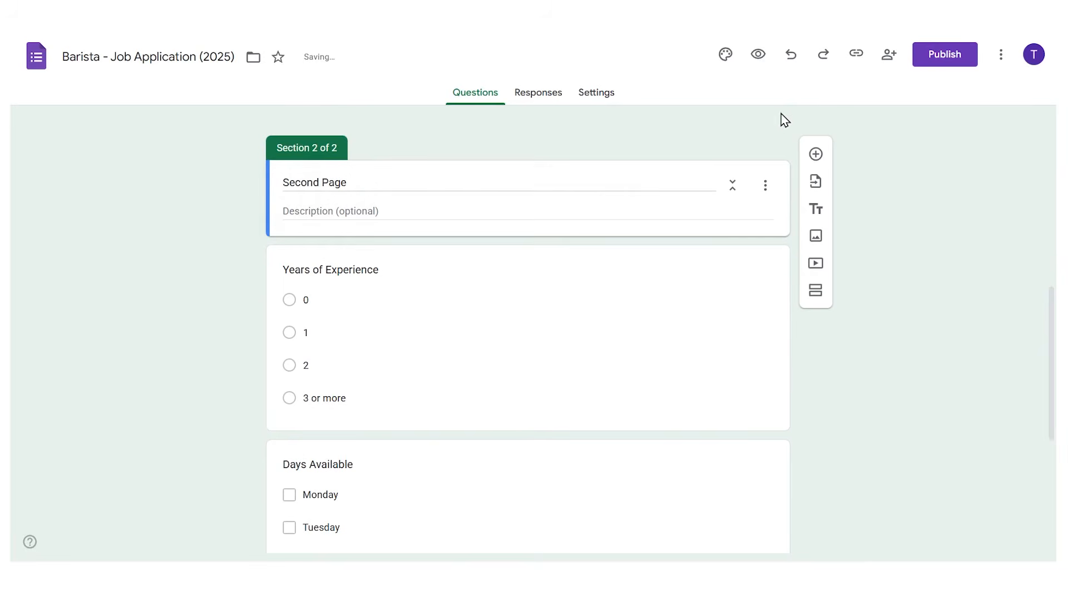
# Preview the form, fill both name fields with "Test", and continue to the second page to review its questions.
pyautogui.click(758, 56)
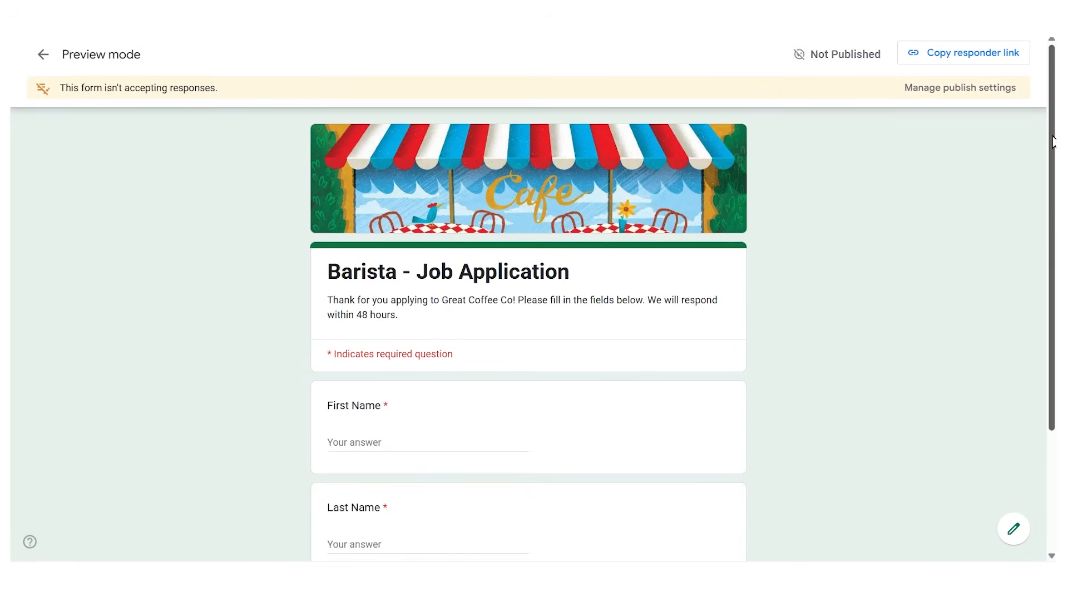
pyautogui.scroll(-2, 1053, 206)
pyautogui.scroll(-1, 1053, 205)
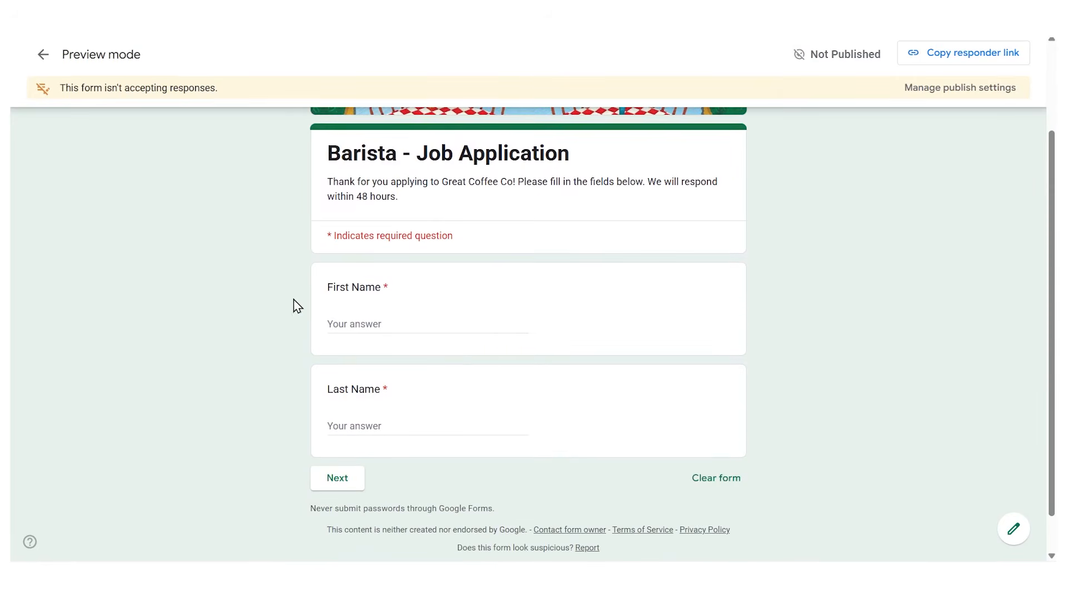
pyautogui.press('Tab')
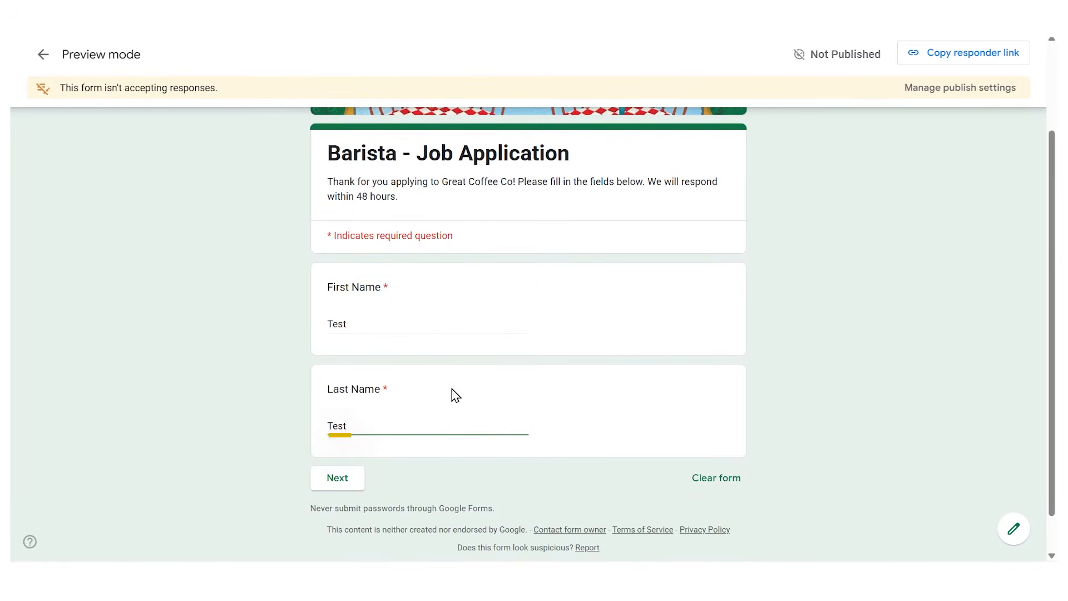
pyautogui.click(357, 478)
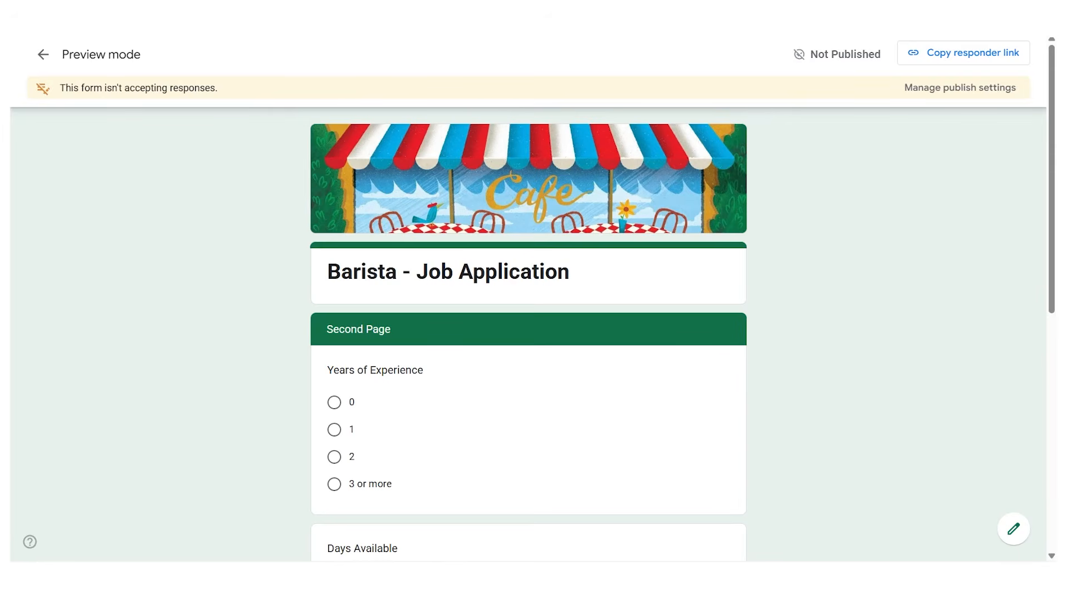
pyautogui.scroll(-5, 528, 334)
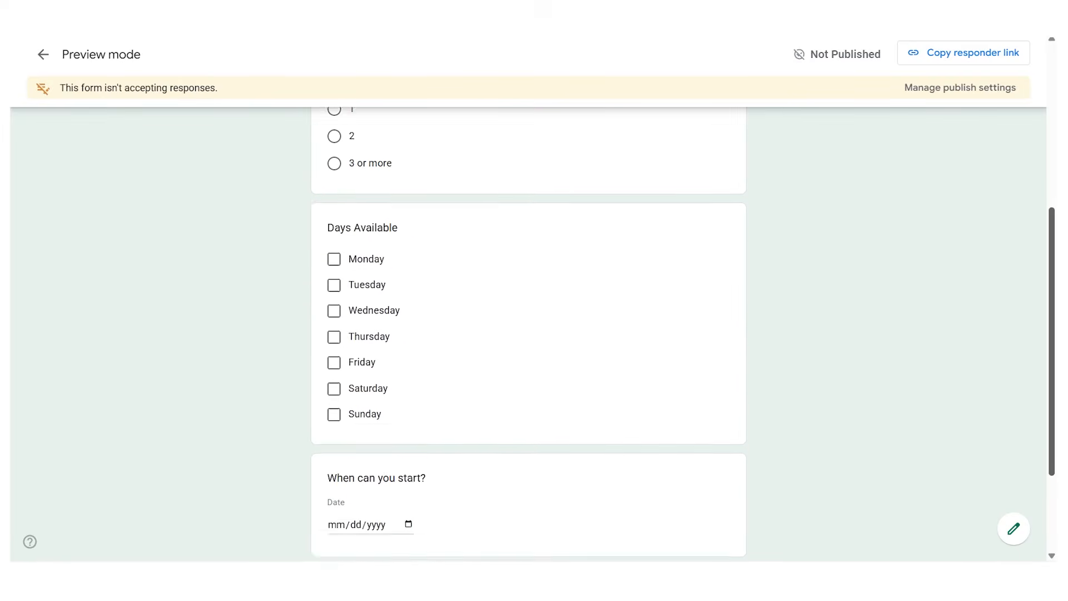
# Review the remaining second-page questions in the preview, and leave it without keeping the test entries.
pyautogui.scroll(-2, 528, 334)
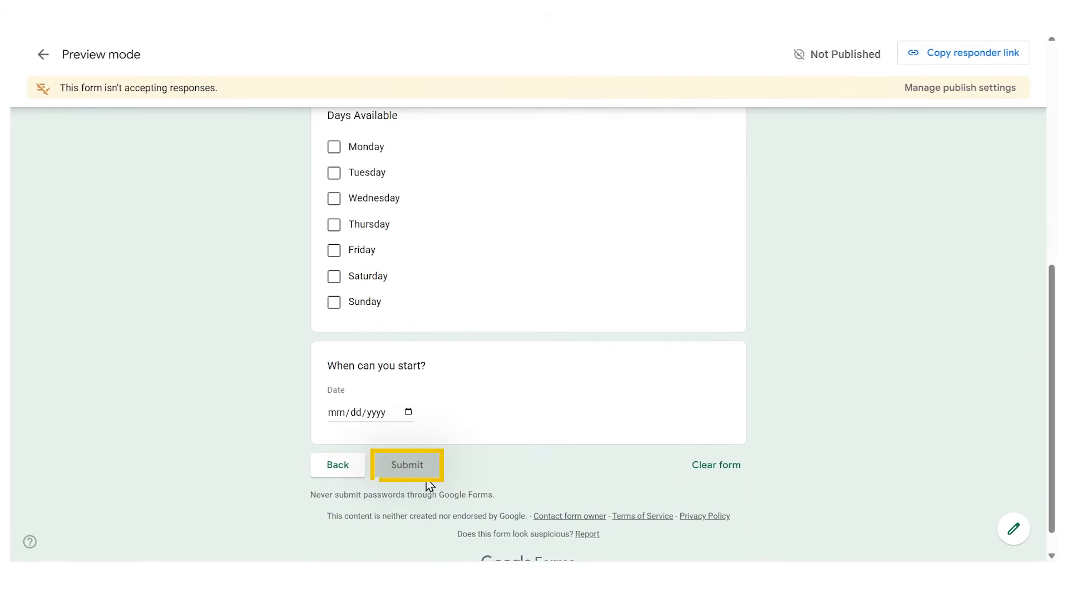
pyautogui.hotkey('ctrl', 'w')
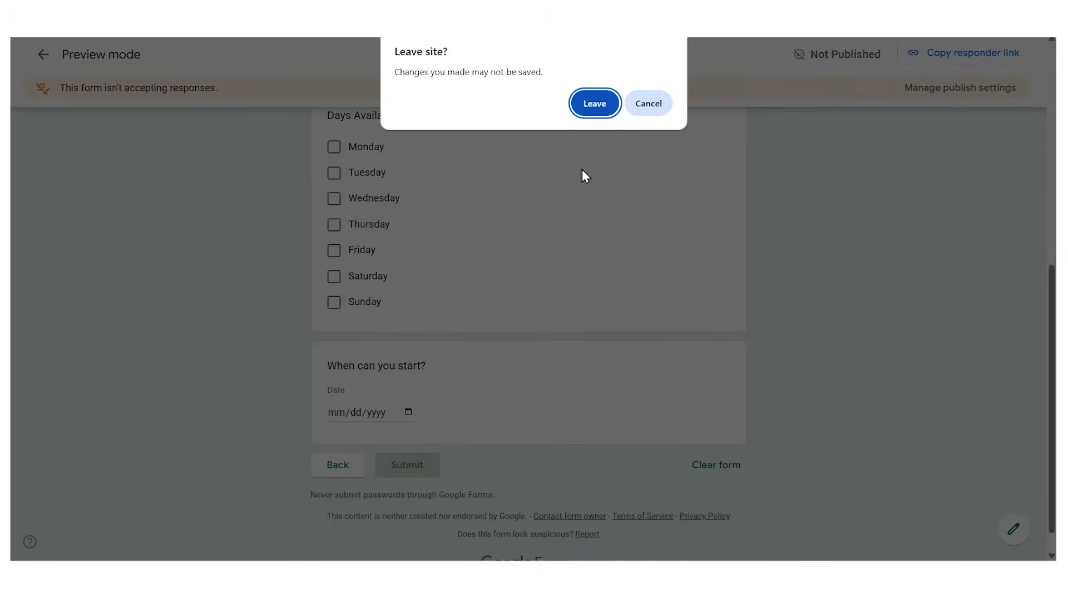
pyautogui.click(599, 105)
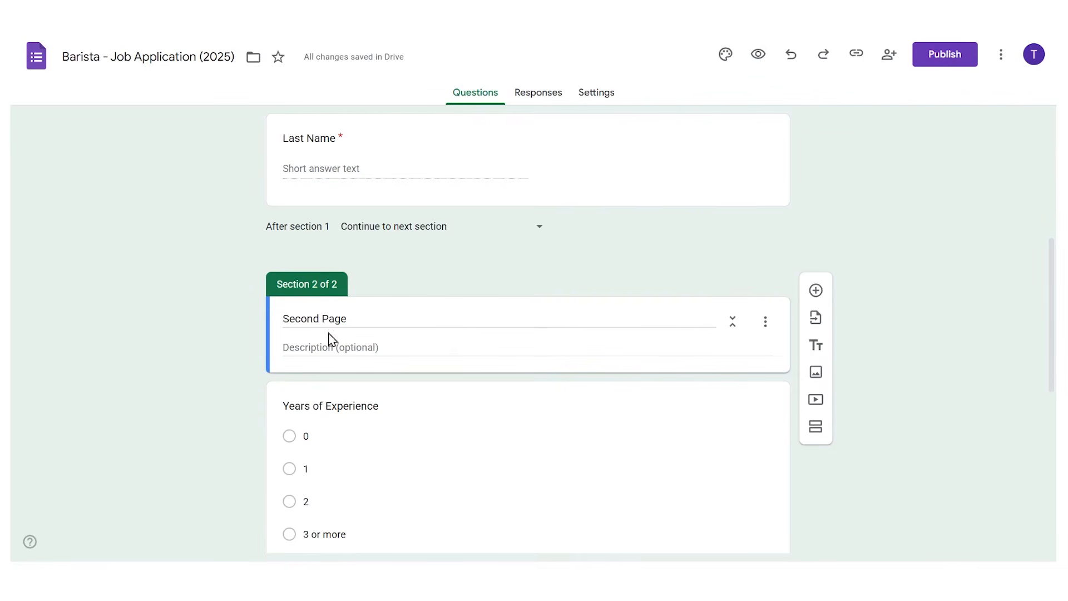
# Merge the "Second Page" section with the section above it.
pyautogui.click(767, 324)
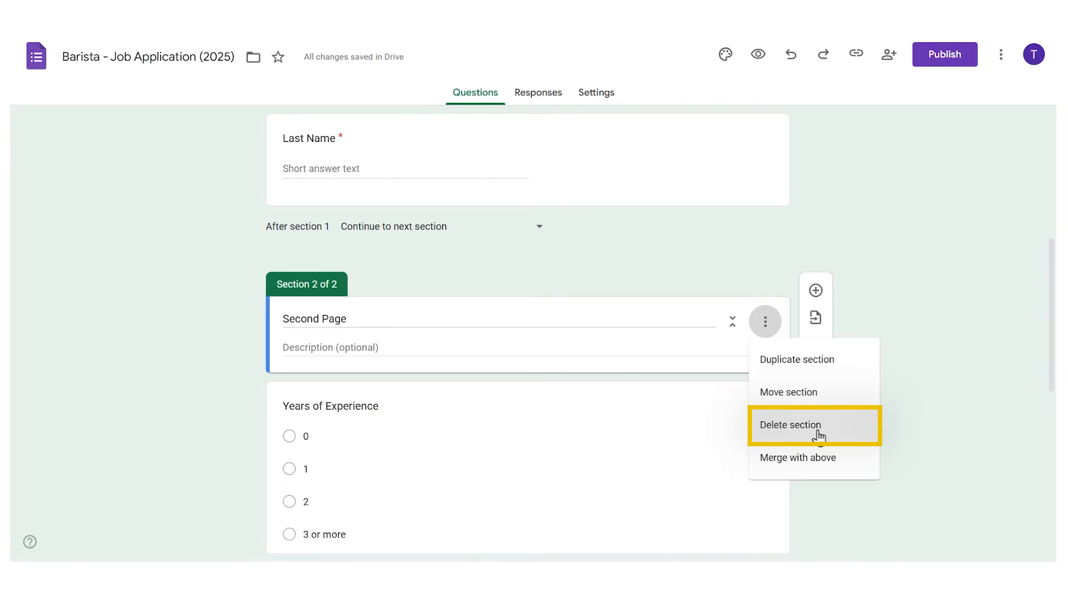
pyautogui.click(834, 458)
pyautogui.moveTo(1049, 196); pyautogui.dragTo(1050, 395)
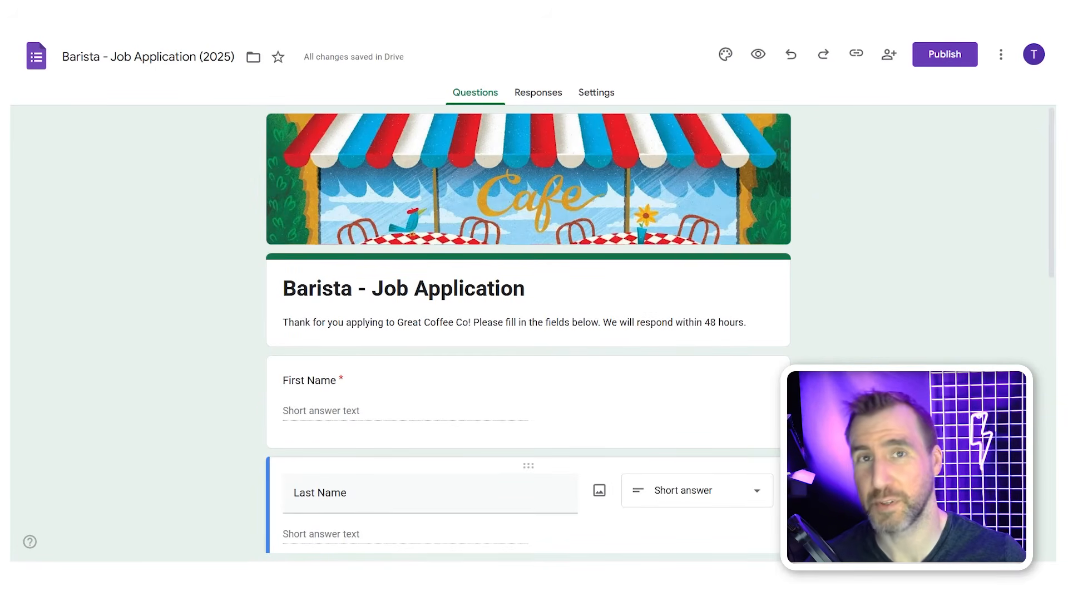
# Publish the form for anyone with the link and copy its shortened responder link.
pyautogui.click(932, 62)
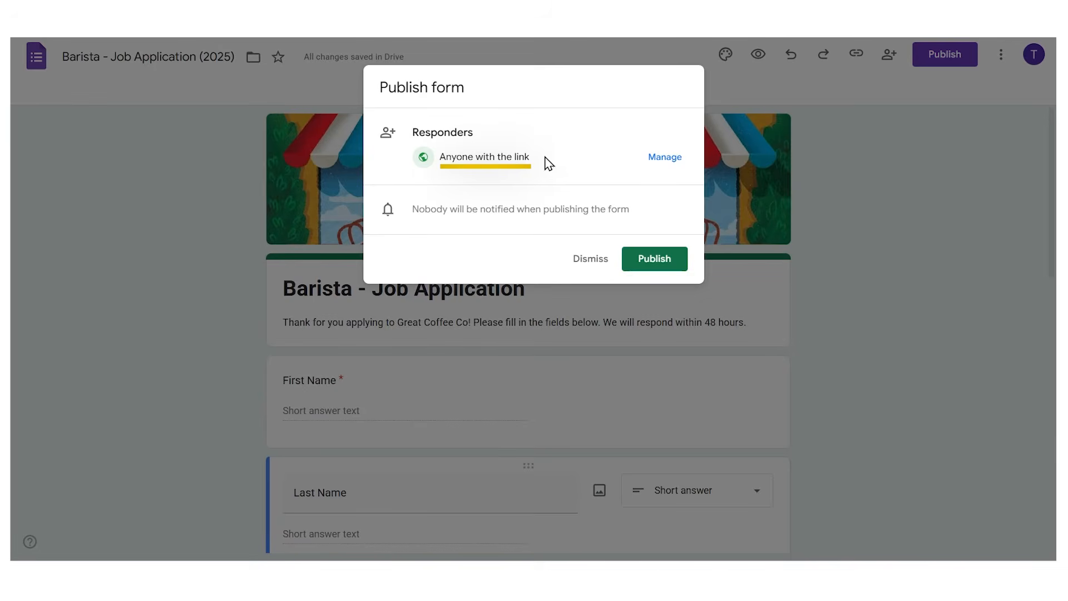
pyautogui.click(665, 263)
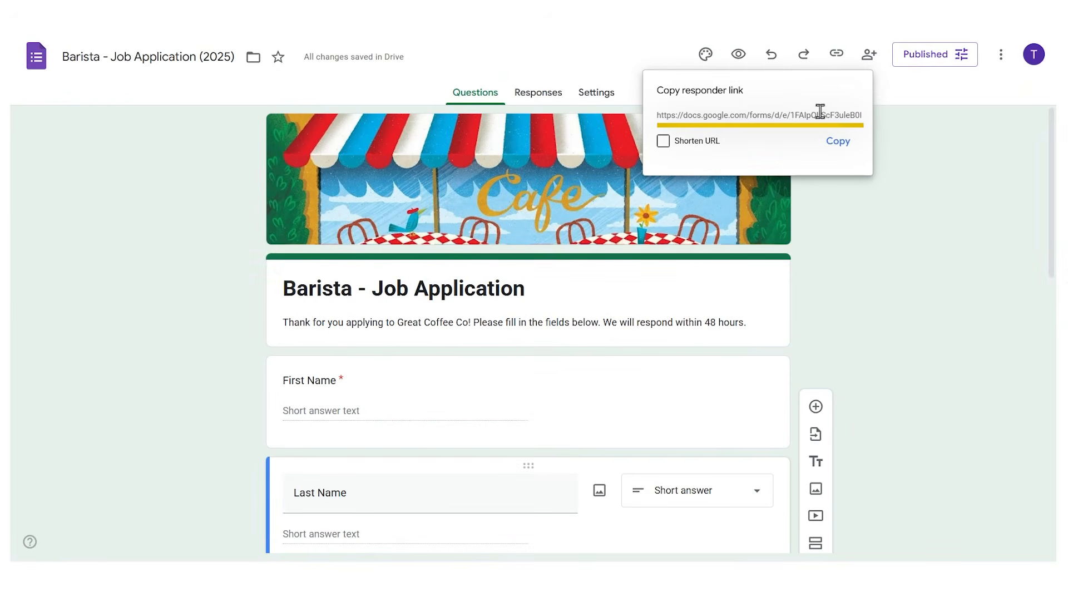
pyautogui.click(663, 141)
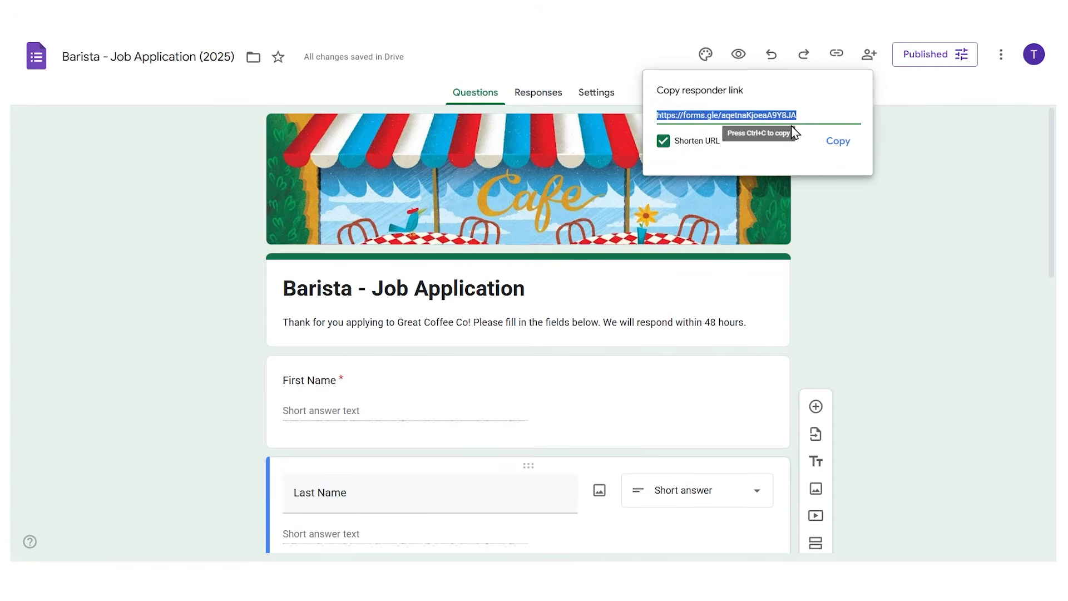
pyautogui.hotkey('ctrl', 'c')
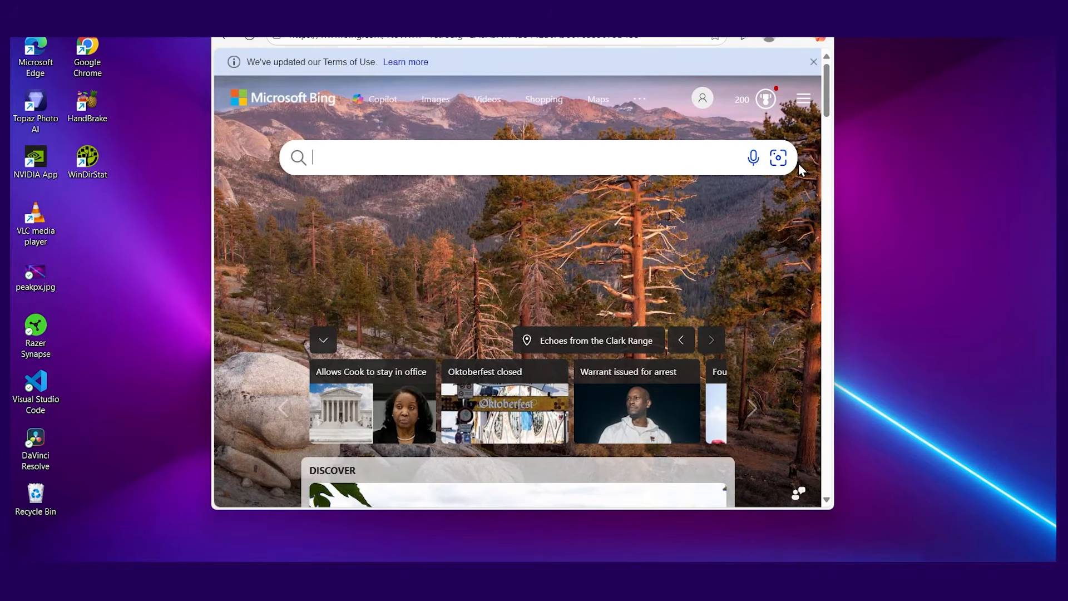
# Switch to the browser window showing Microsoft Bing and open the copied responder link there.
pyautogui.click(467, 36)
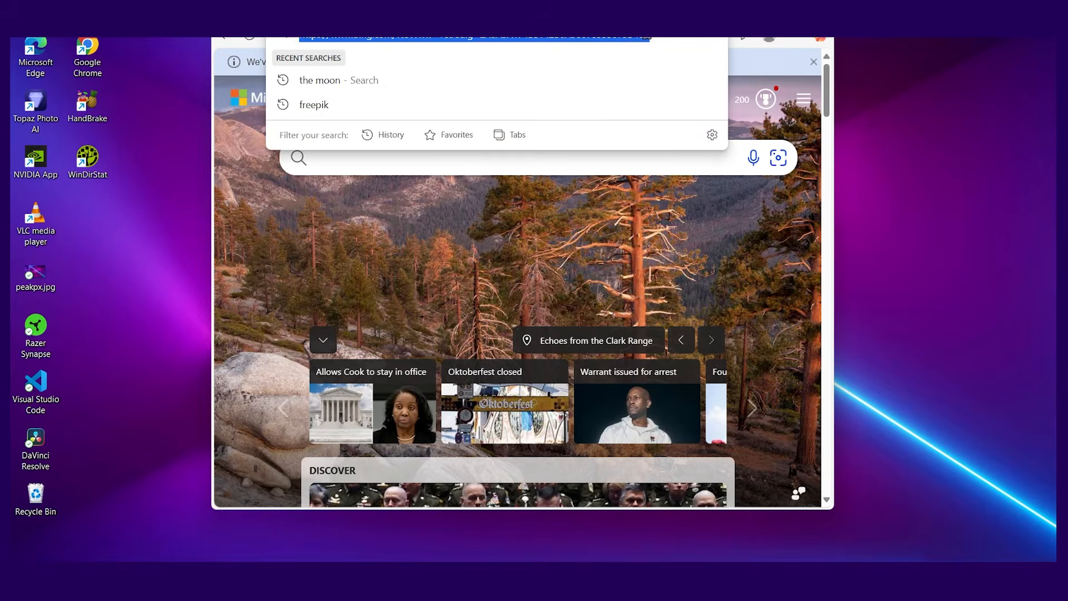
pyautogui.hotkey('ctrl', 'v')
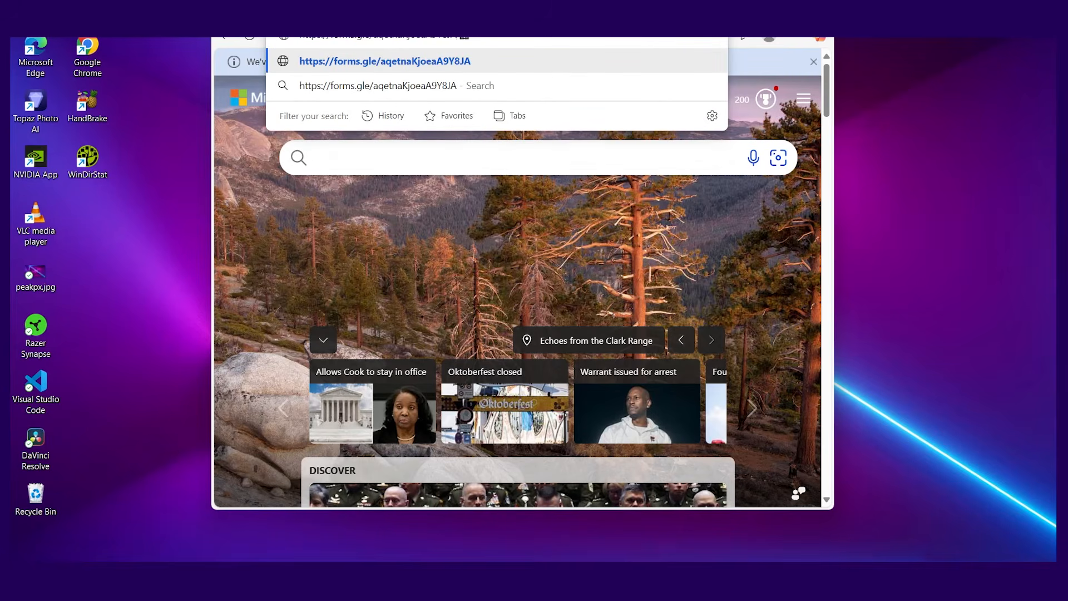
pyautogui.press('Return')
# Enter the applicant's first and last name, choose 1 for Years of Experience, and mark Monday, Wednesday and Friday as available.
pyautogui.moveTo(832, 148); pyautogui.dragTo(832, 202)
pyautogui.click(399, 222)
pyautogui.write('John')
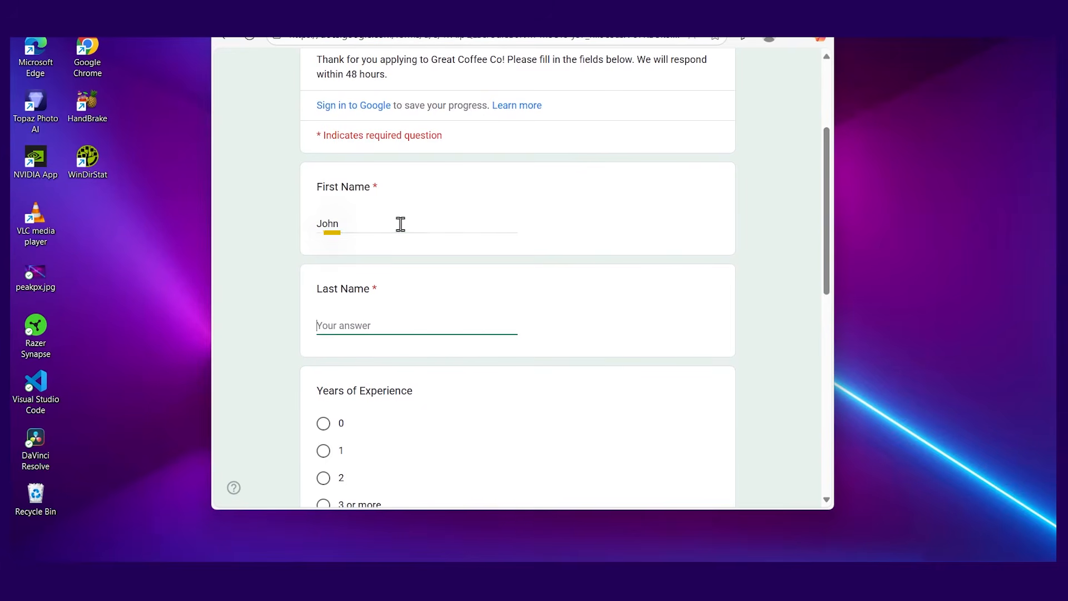
pyautogui.scroll(-3, 729, 221)
pyautogui.click(323, 312)
pyautogui.scroll(-4, 412, 305)
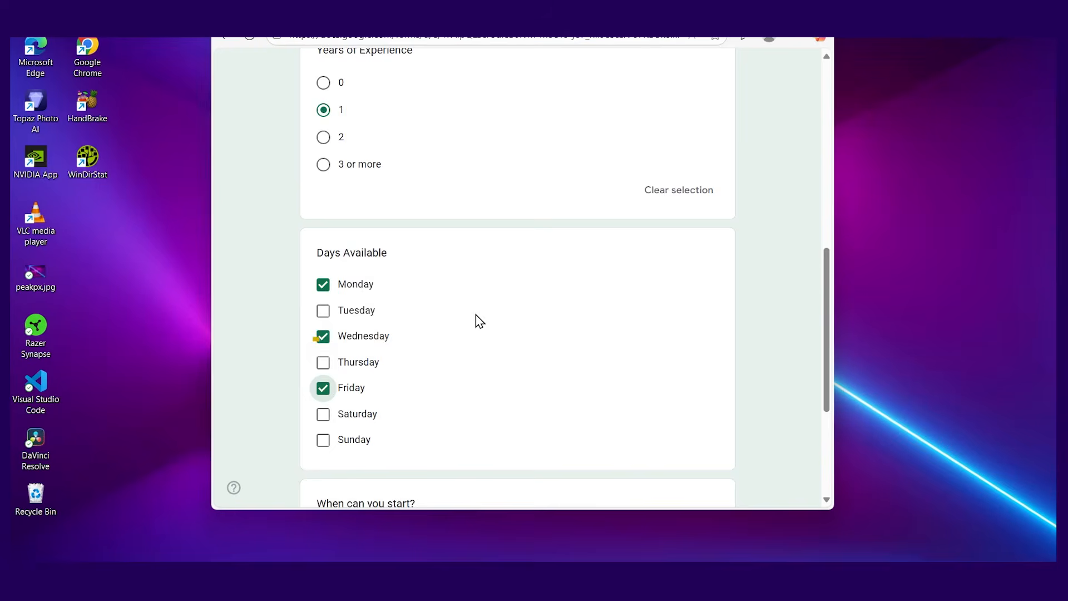
# Set the start date to 10/10/2025 and submit the response.
pyautogui.click(396, 328)
pyautogui.click(426, 417)
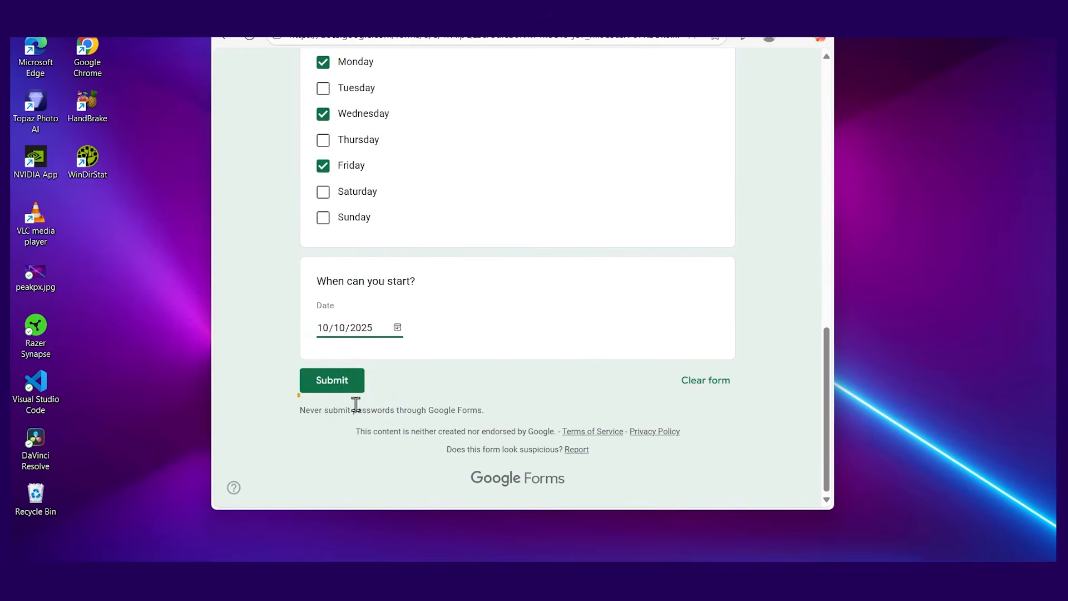
pyautogui.click(351, 383)
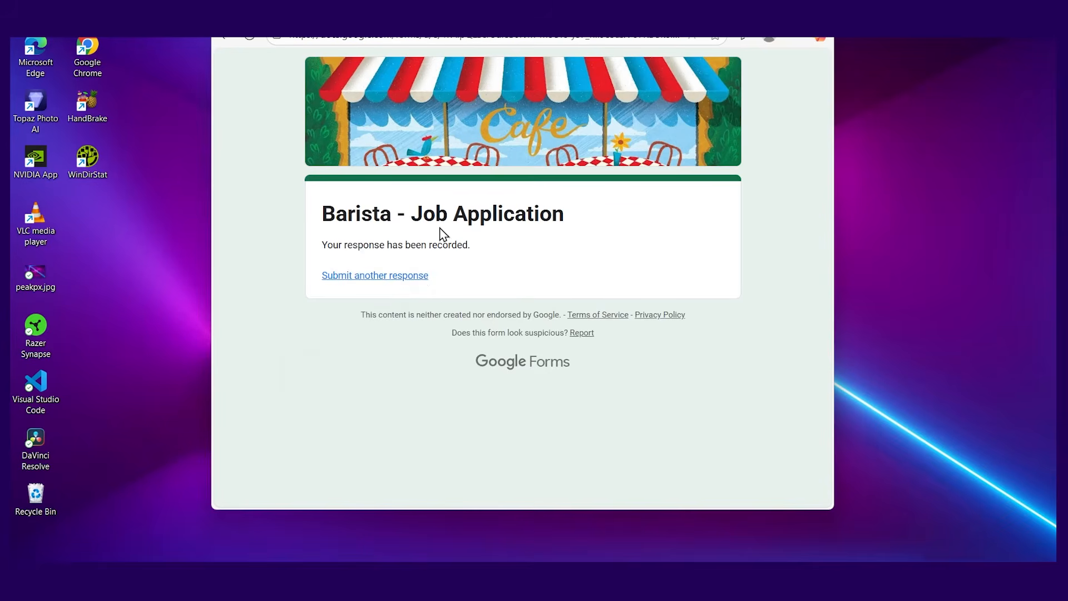
# Start another response and enter the second applicant's first and last name.
pyautogui.click(386, 280)
pyautogui.scroll(-2, 409, 311)
pyautogui.click(393, 255)
pyautogui.write('Jane')
pyautogui.press('Tab')
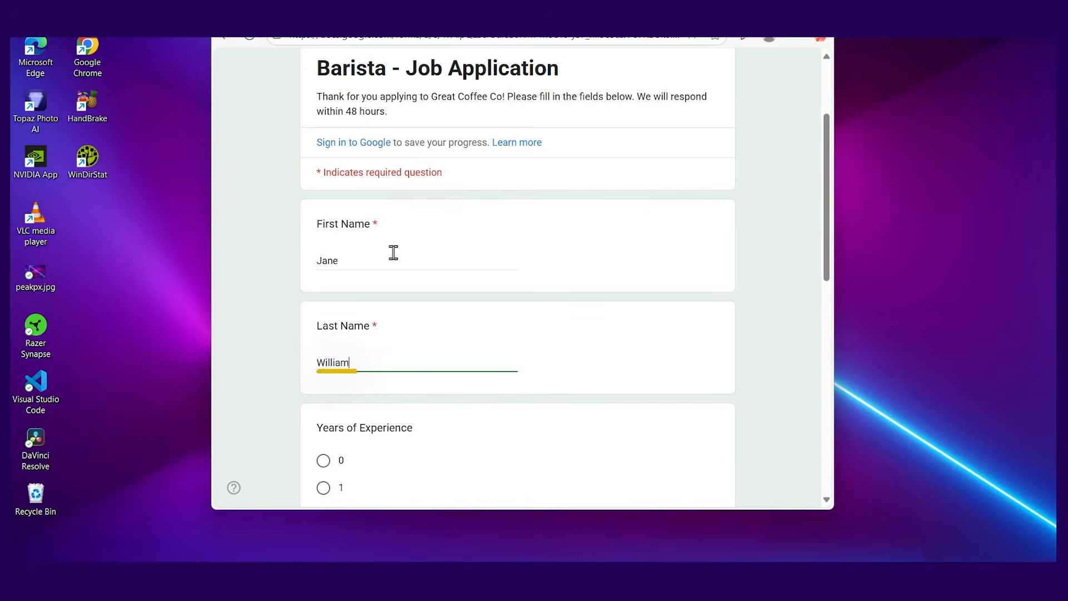
# Choose 2 for Years of Experience and mark Wednesday and Saturday as available days.
pyautogui.scroll(-4, 393, 253)
pyautogui.click(324, 242)
pyautogui.scroll(-3, 438, 289)
pyautogui.click(323, 237)
pyautogui.click(323, 314)
pyautogui.scroll(-2, 389, 345)
# Submit the second applicant's response with a start date of 10/10/2025, and begin another response.
pyautogui.click(397, 327)
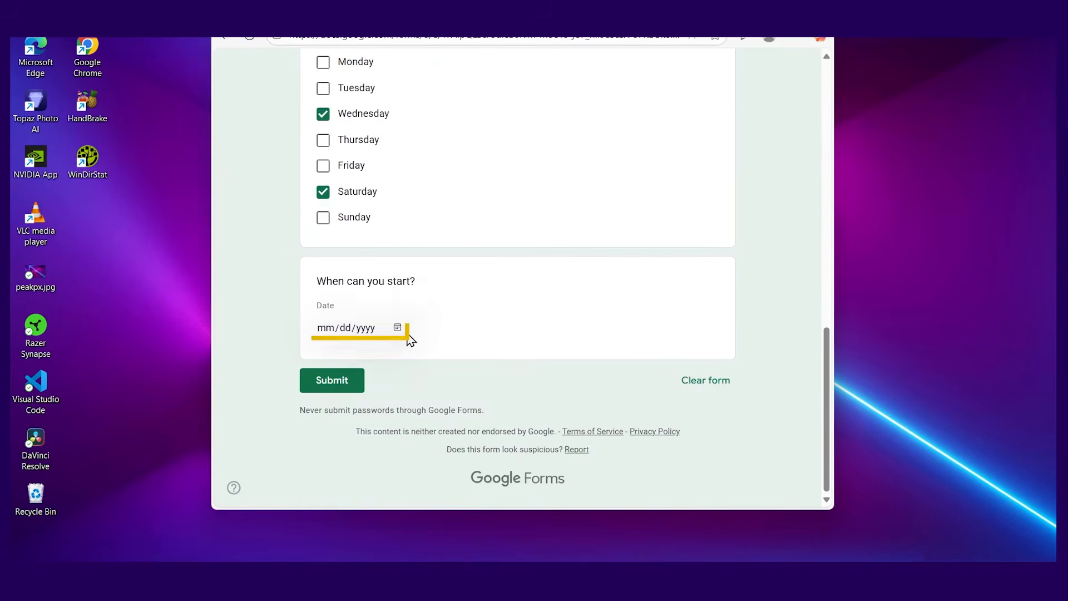
pyautogui.click(429, 418)
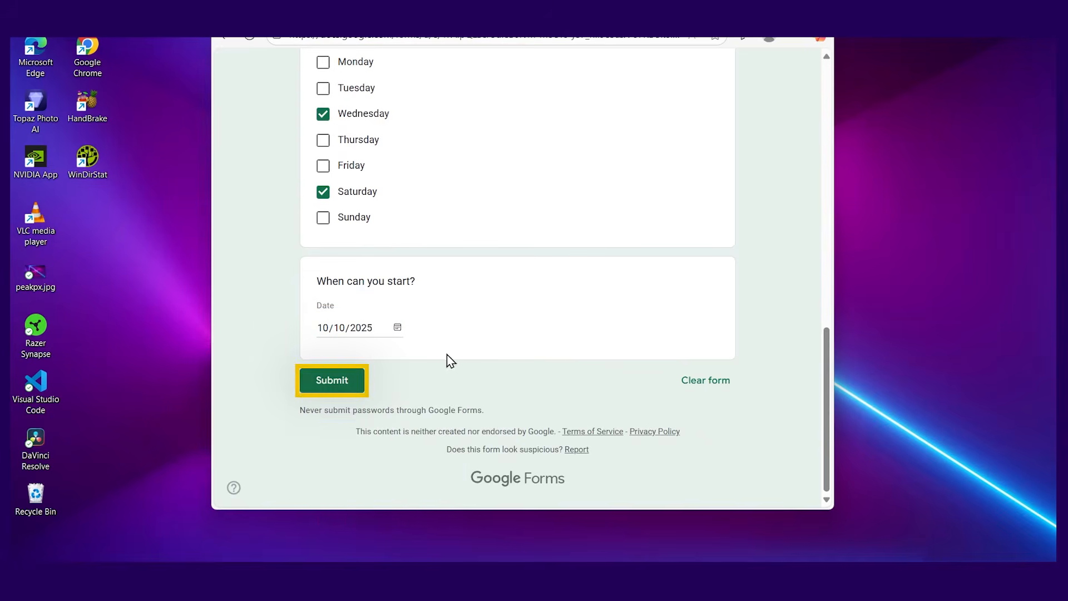
pyautogui.click(368, 264)
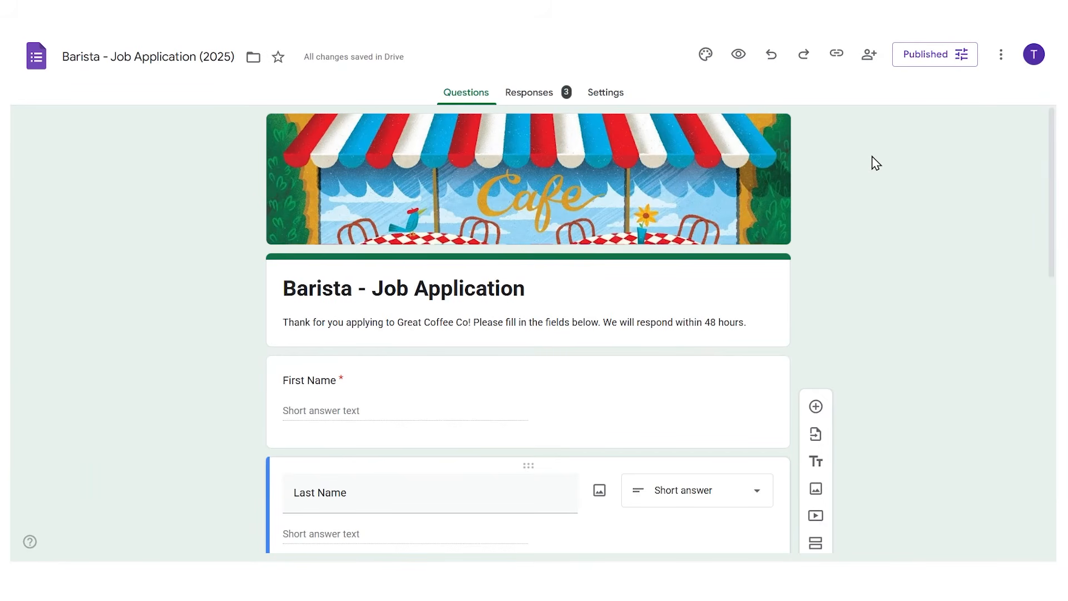
# Switch back to the form editor and review the summary of collected responses, including the experience and availability charts.
pyautogui.click(539, 97)
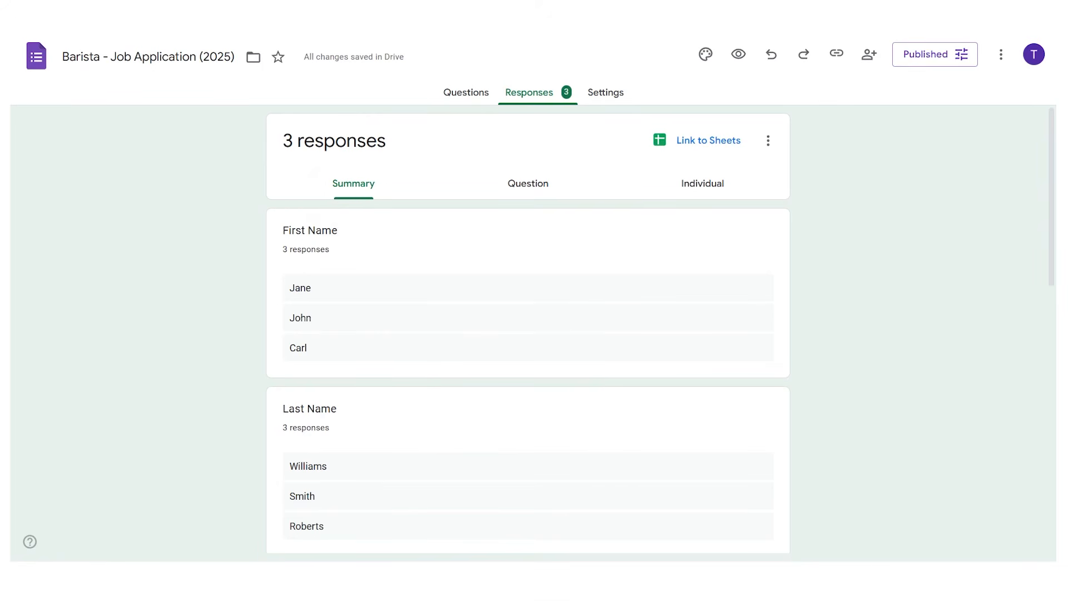
pyautogui.scroll(-10, 924, 305)
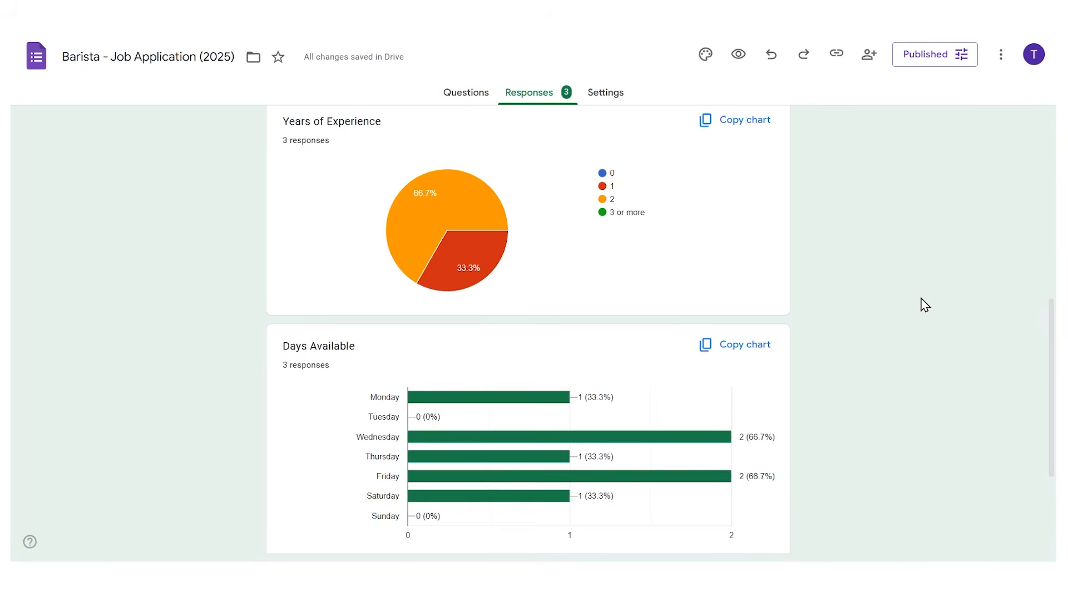
pyautogui.scroll(10, 533, 256)
# View the responses by question and examine the answers to Years of Experience.
pyautogui.click(534, 189)
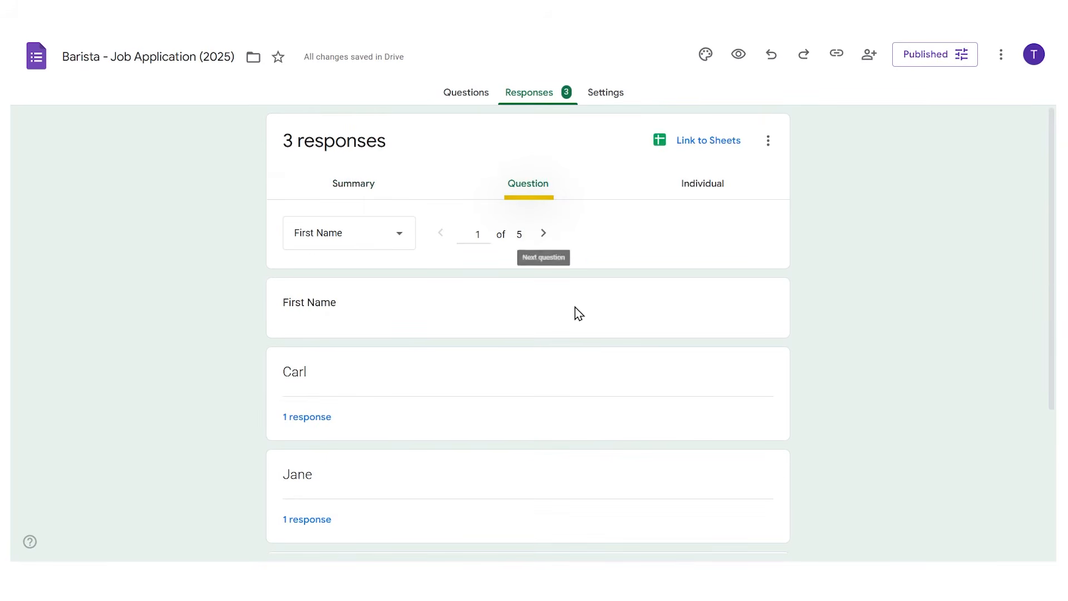
pyautogui.click(374, 246)
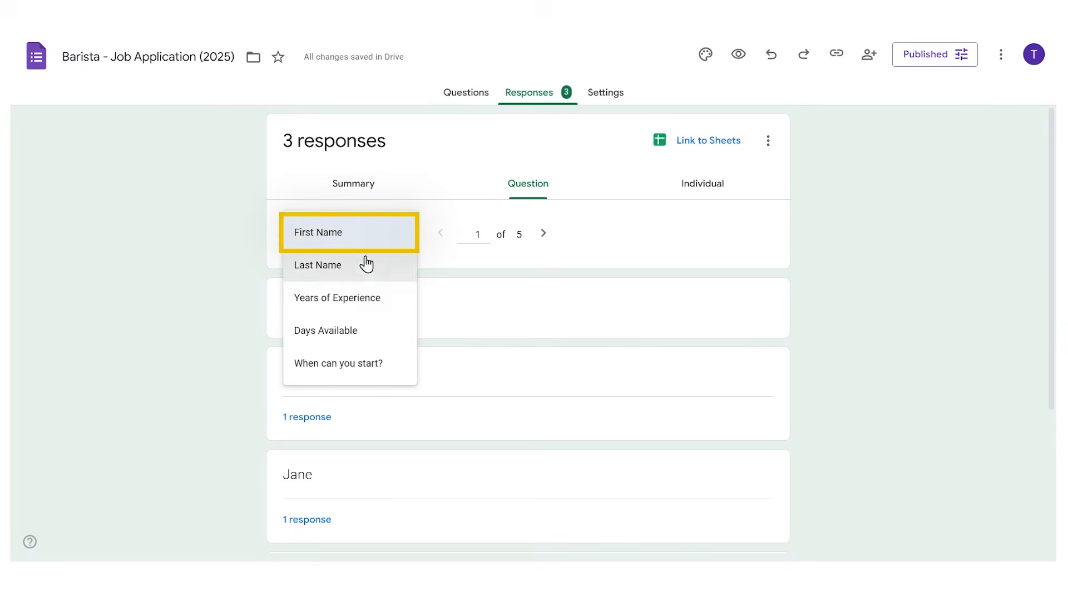
pyautogui.click(339, 300)
pyautogui.scroll(-2, 370, 286)
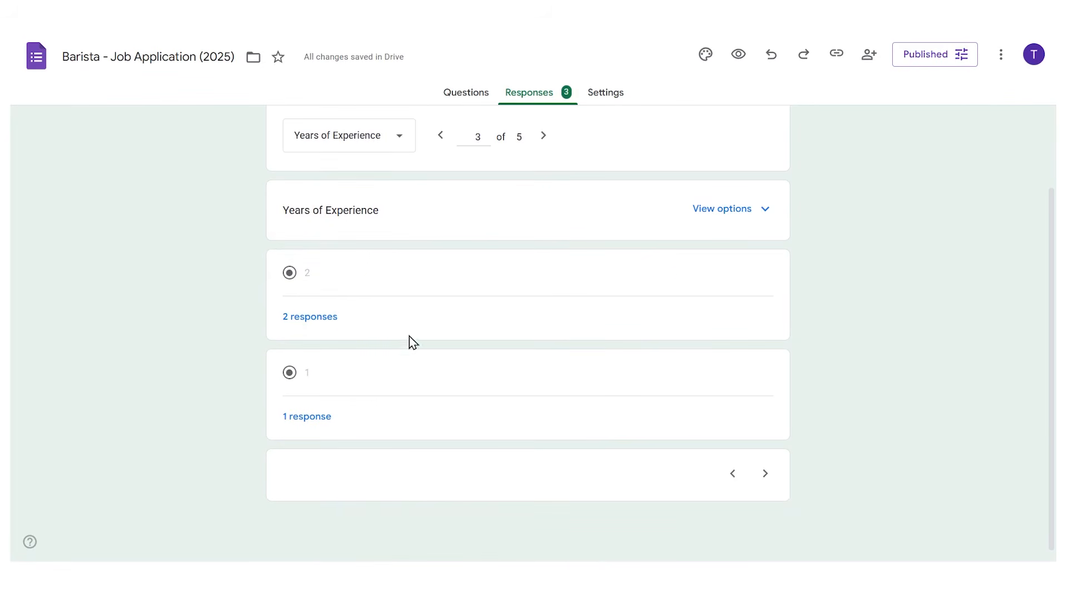
pyautogui.scroll(2, 366, 305)
# View the responses individually, reading through the first applicant's answers and moving on to the second response.
pyautogui.click(712, 189)
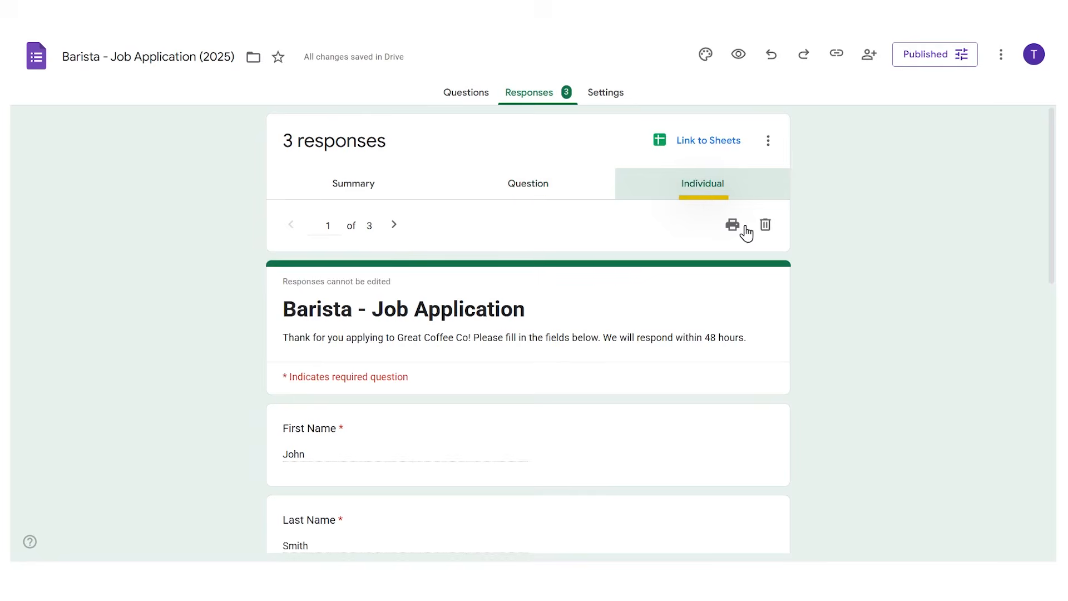
pyautogui.scroll(-3, 1037, 167)
pyautogui.scroll(-8, 529, 328)
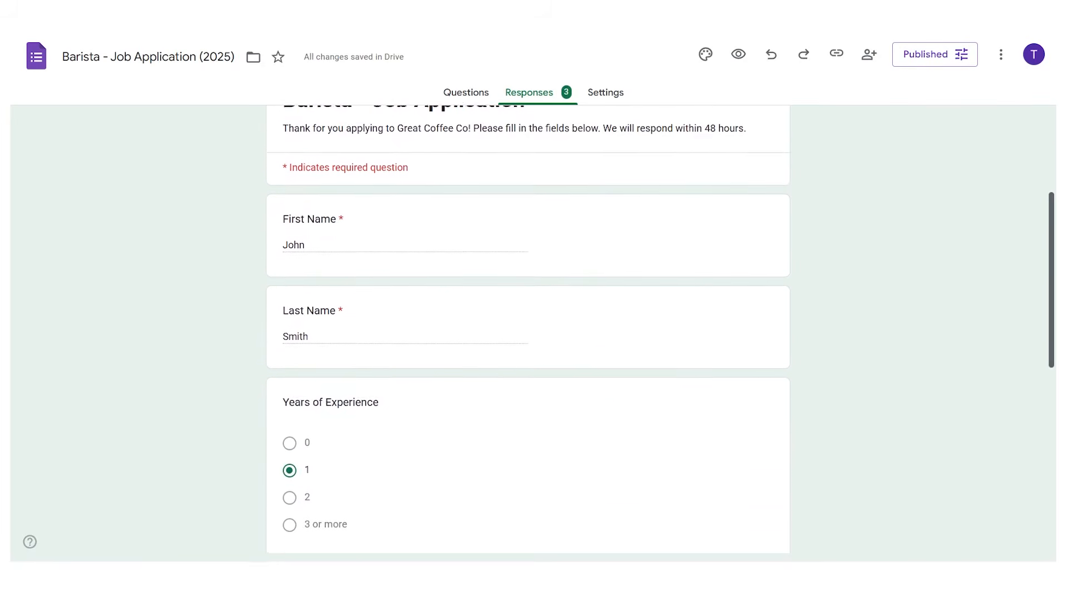
pyautogui.scroll(7, 924, 214)
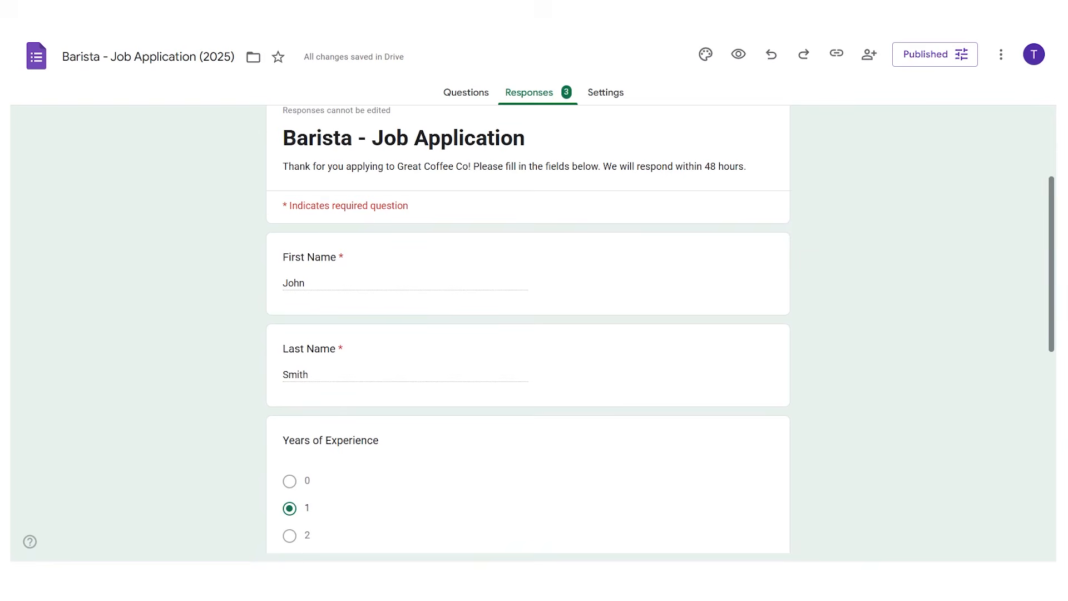
pyautogui.scroll(-8, 528, 328)
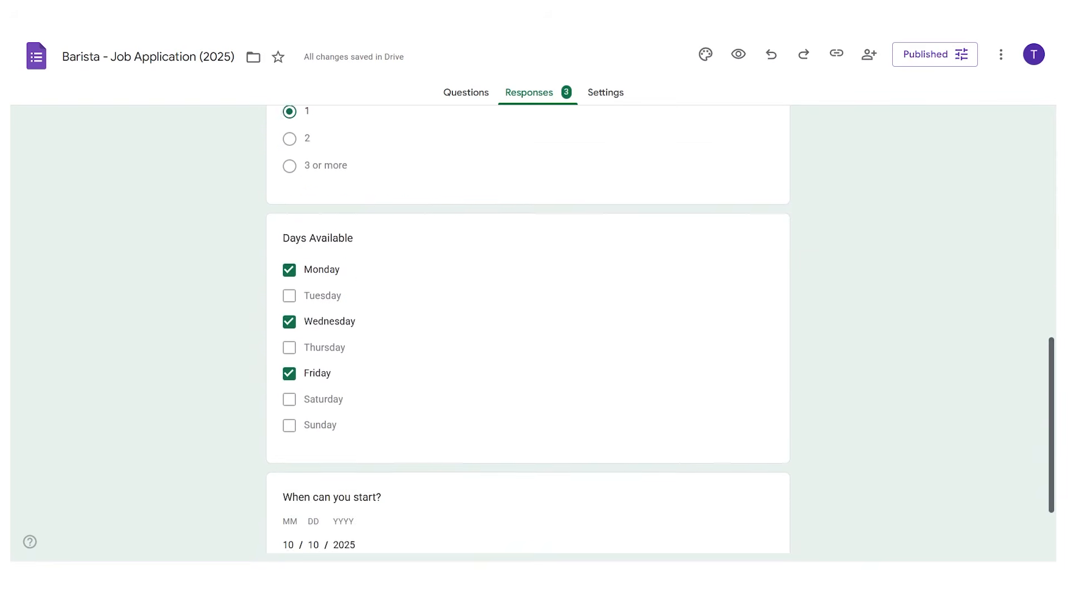
pyautogui.scroll(10, 528, 328)
pyautogui.click(394, 224)
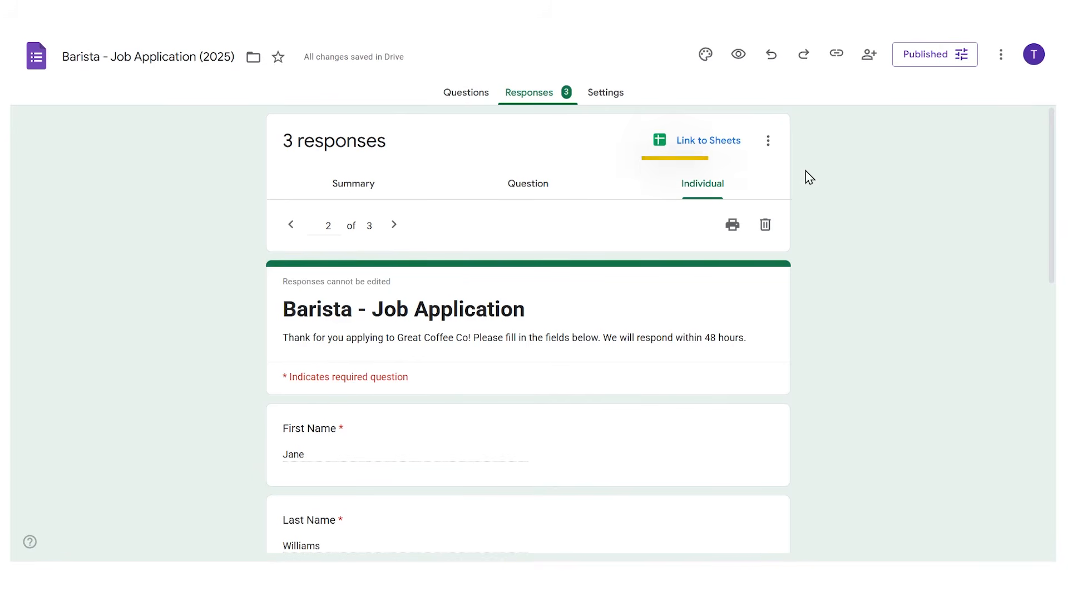
# Link the form responses to a newly created spreadsheet in Google Sheets.
pyautogui.click(701, 145)
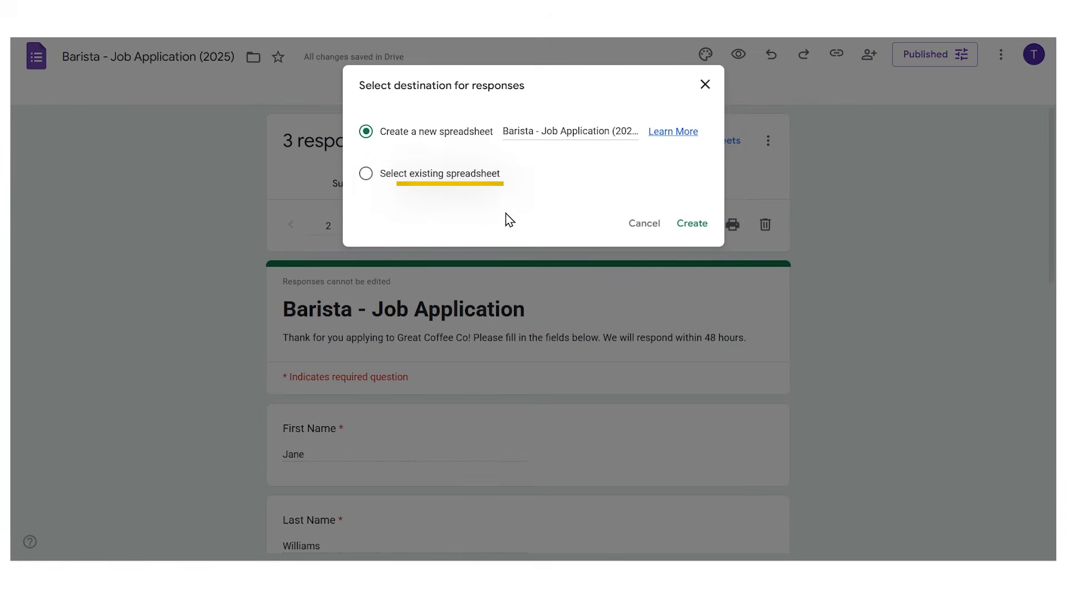
pyautogui.click(701, 229)
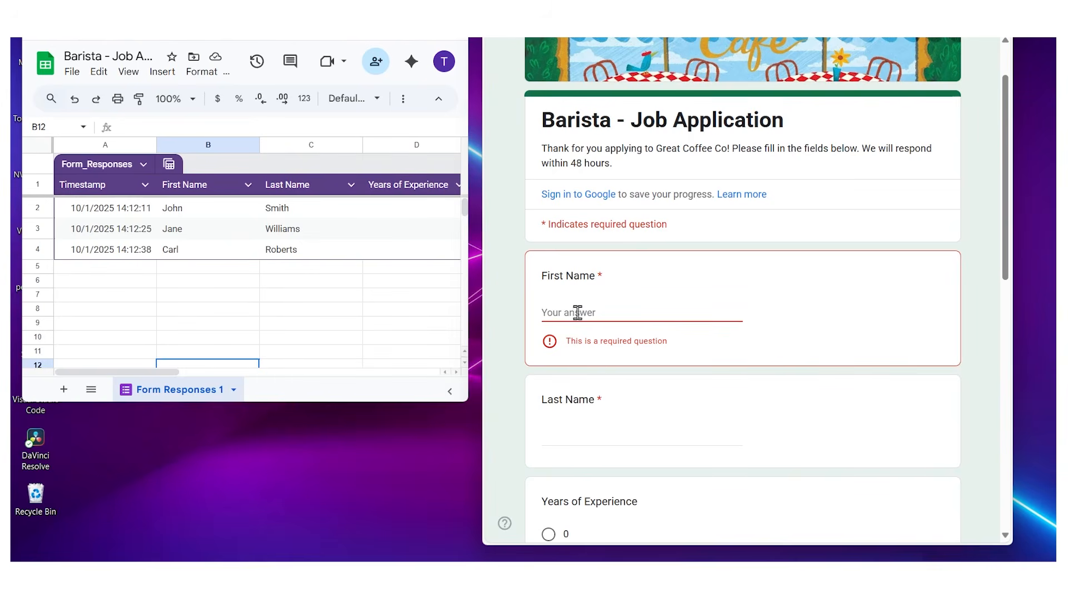
# Submit another test application with the applicant's first and last name, 1 year of experience, Monday availability and start date 10/22/2025, and widen the response spreadsheet.
pyautogui.write('George')
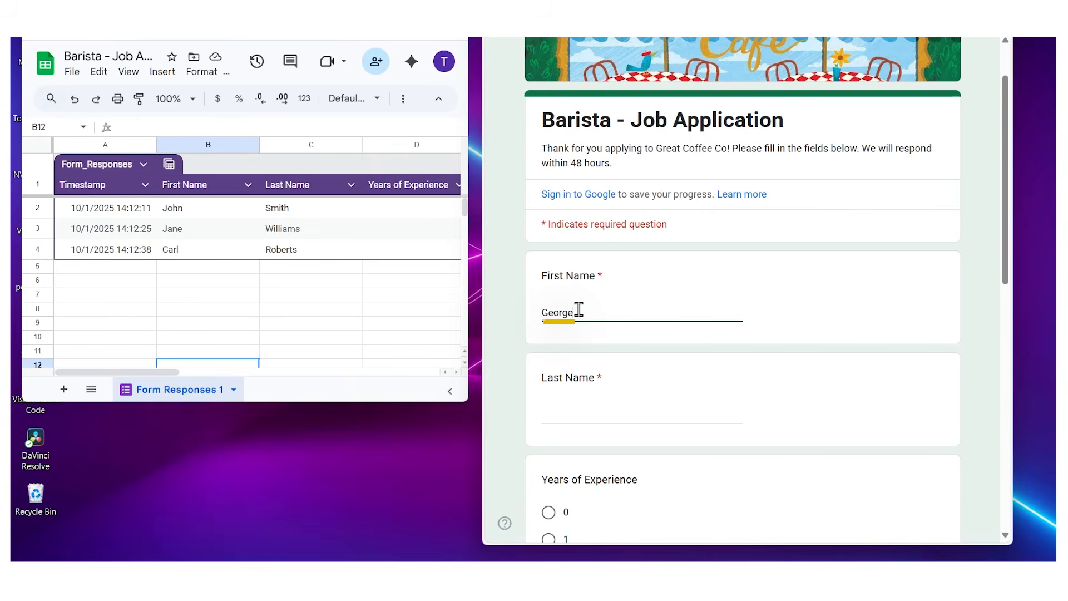
pyautogui.click(599, 415)
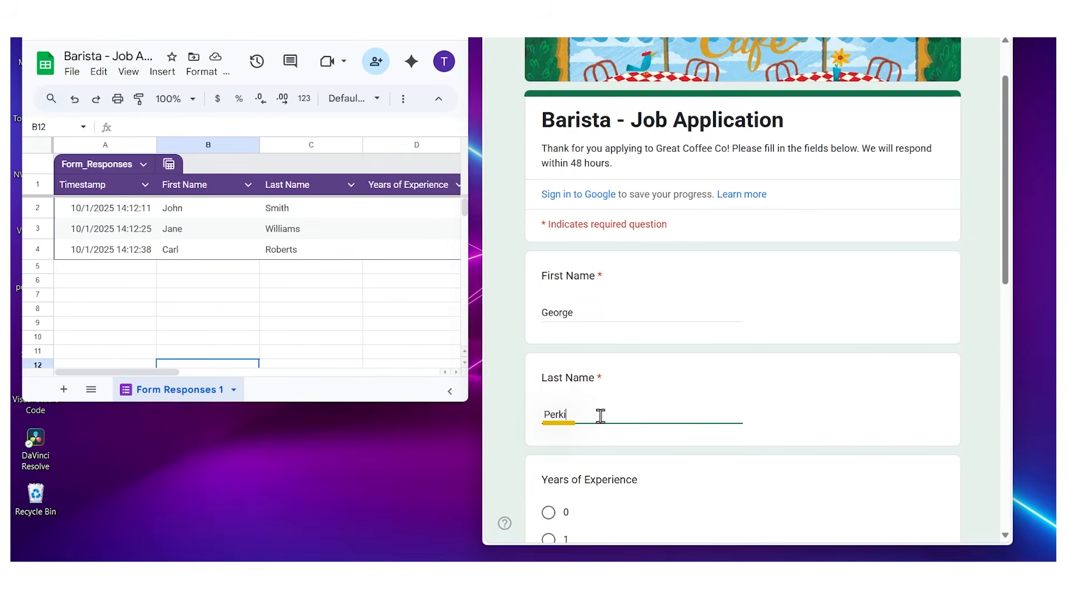
pyautogui.scroll(-3, 699, 385)
pyautogui.click(548, 336)
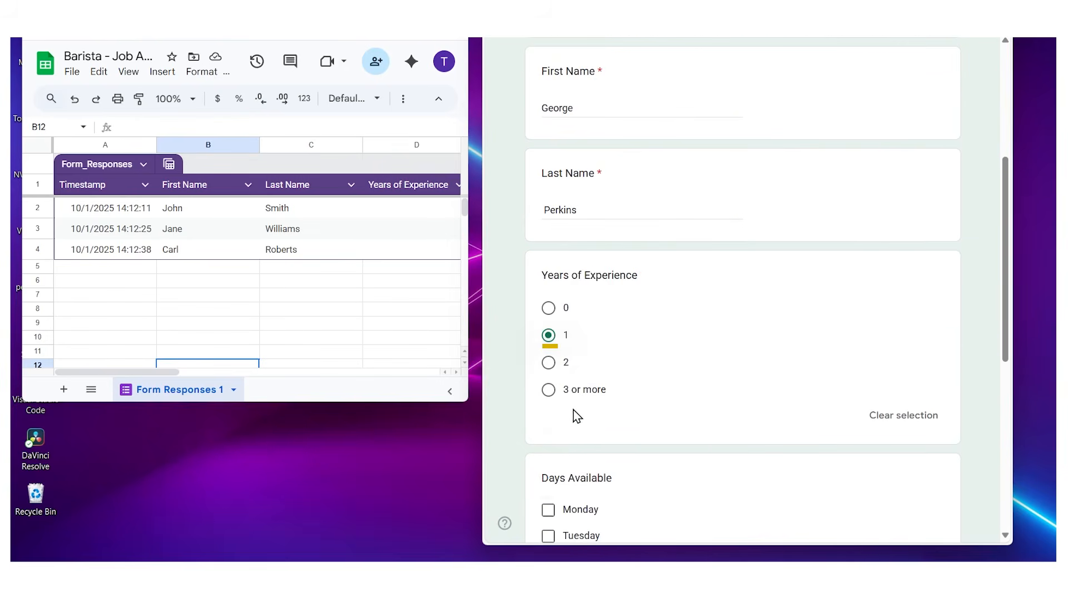
pyautogui.click(556, 513)
pyautogui.scroll(-5, 669, 362)
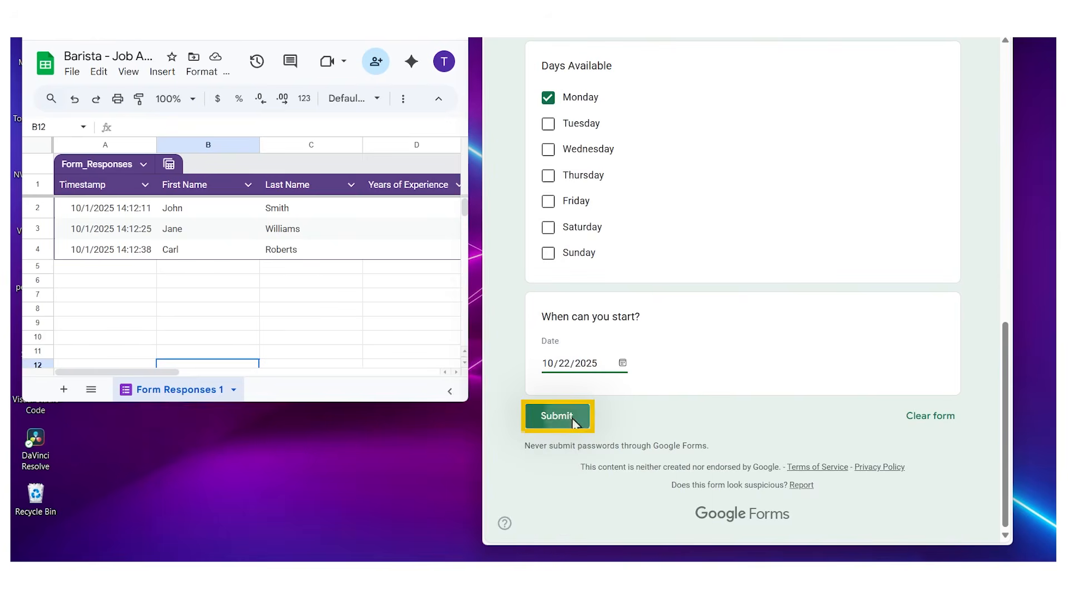
pyautogui.click(572, 418)
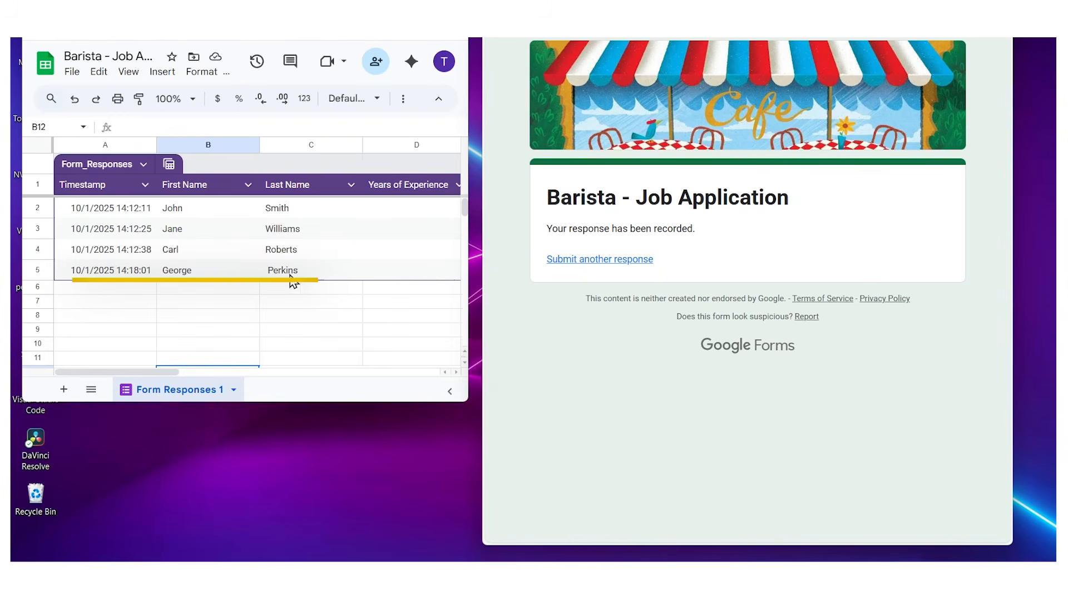
pyautogui.moveTo(468, 270); pyautogui.dragTo(944, 271)
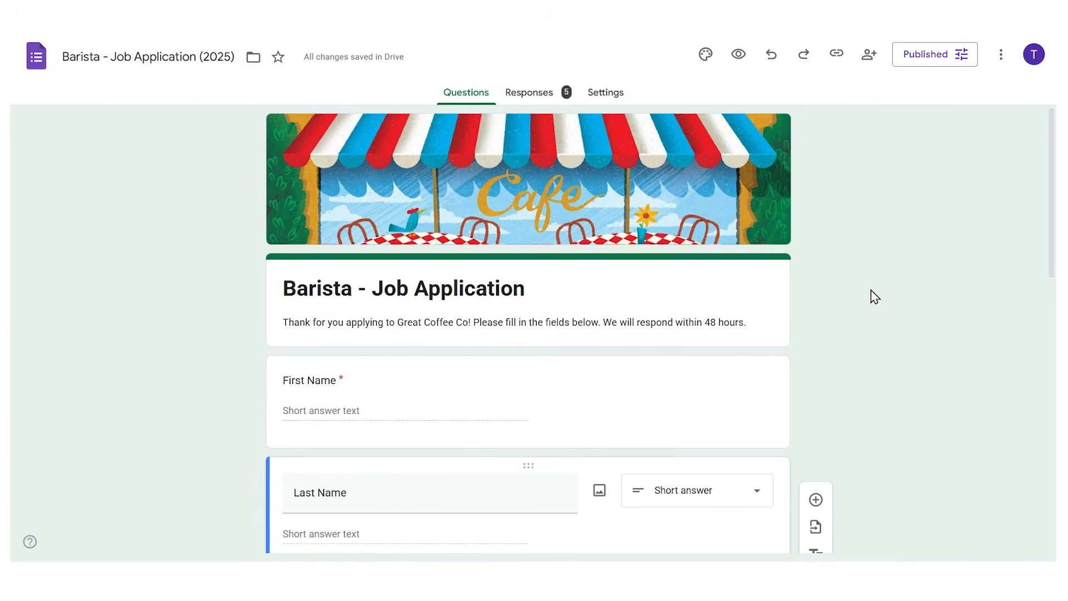
# Stop the published form from accepting responses and save the setting.
pyautogui.click(962, 55)
pyautogui.click(688, 136)
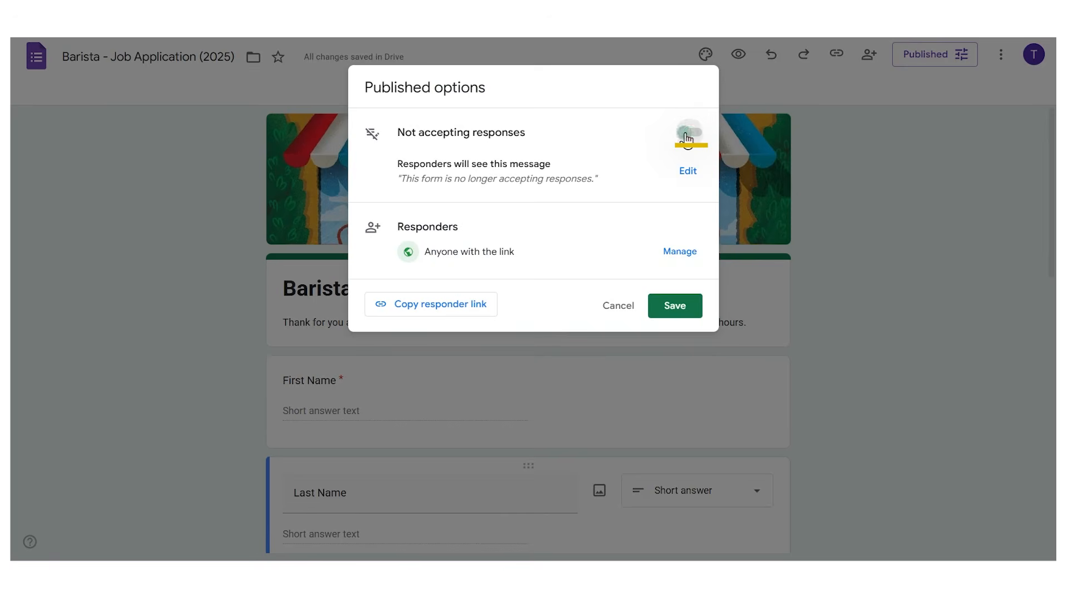
pyautogui.click(675, 305)
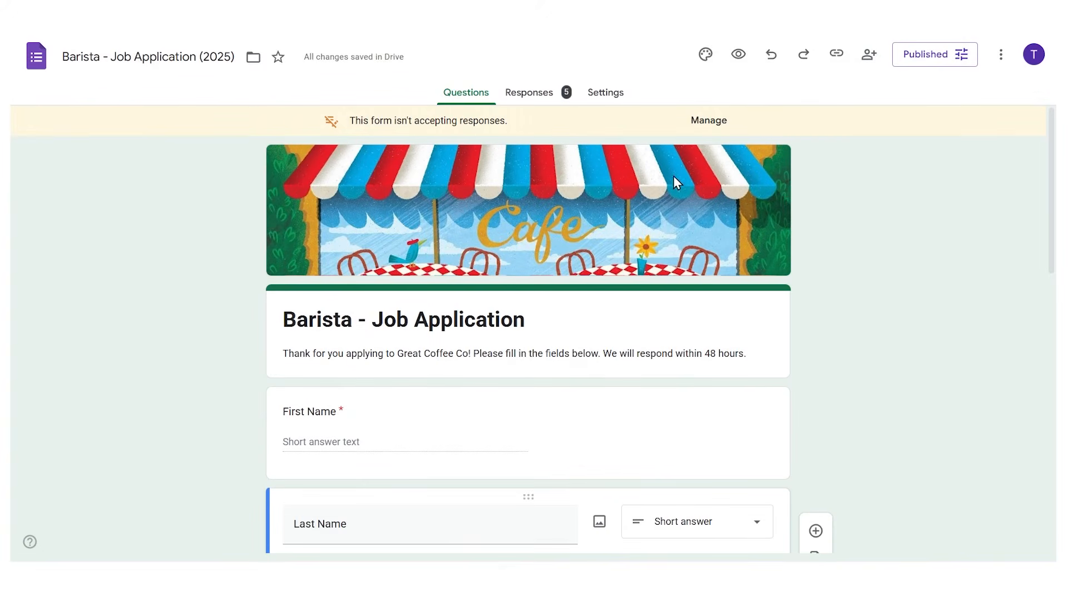
# Return to the live form's confirmation page and try to submit another response while the form is closed.
pyautogui.click(744, 547)
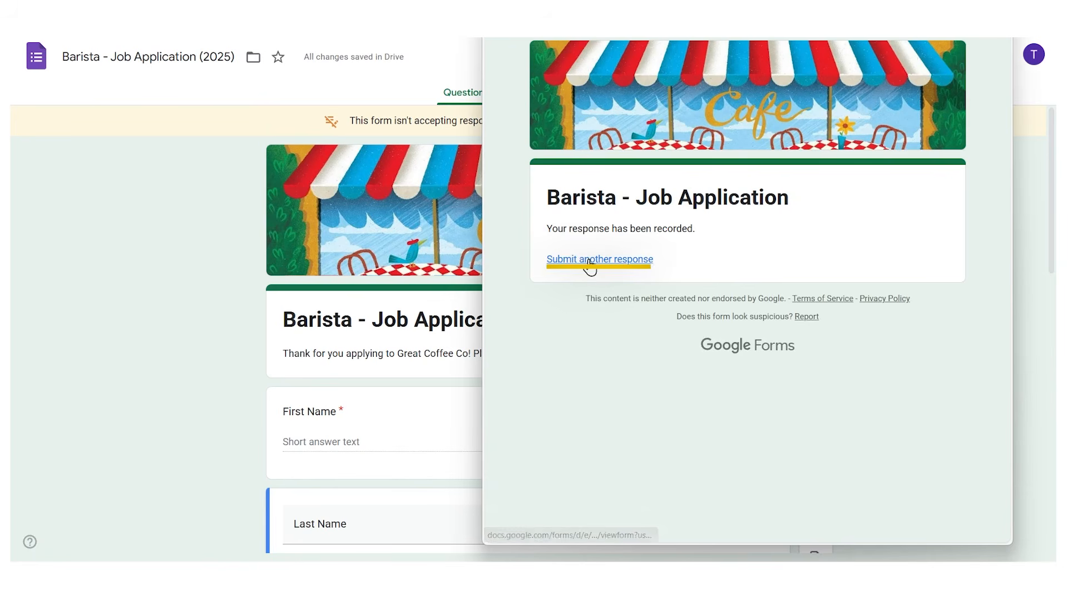
pyautogui.click(590, 261)
pyautogui.moveTo(707, 231); pyautogui.dragTo(851, 235)
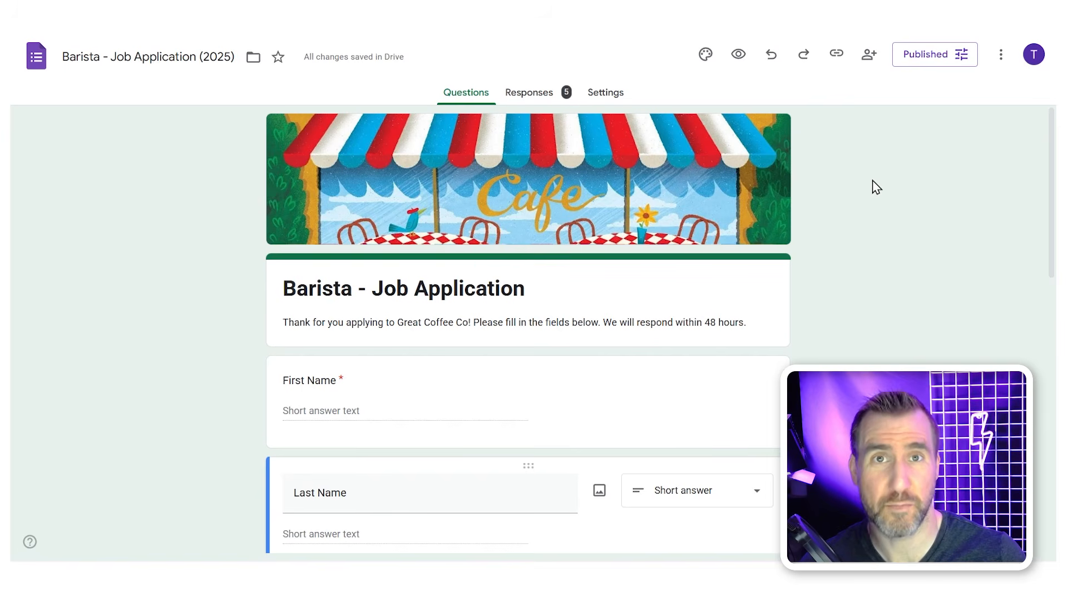
# View the form's sharing settings for adding collaborators, and close them without changes.
pyautogui.click(867, 62)
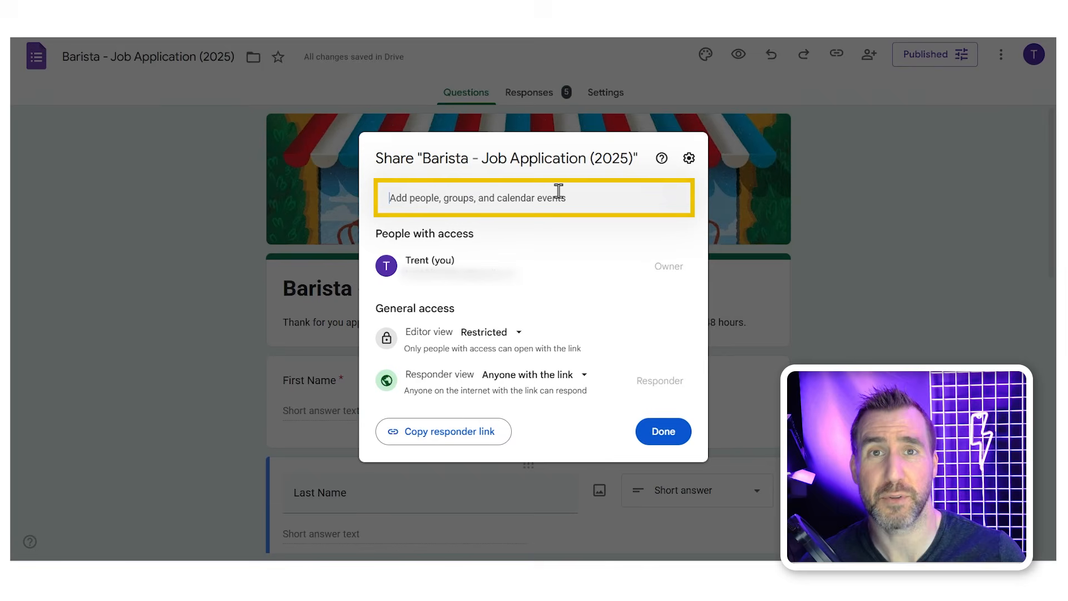
pyautogui.click(863, 192)
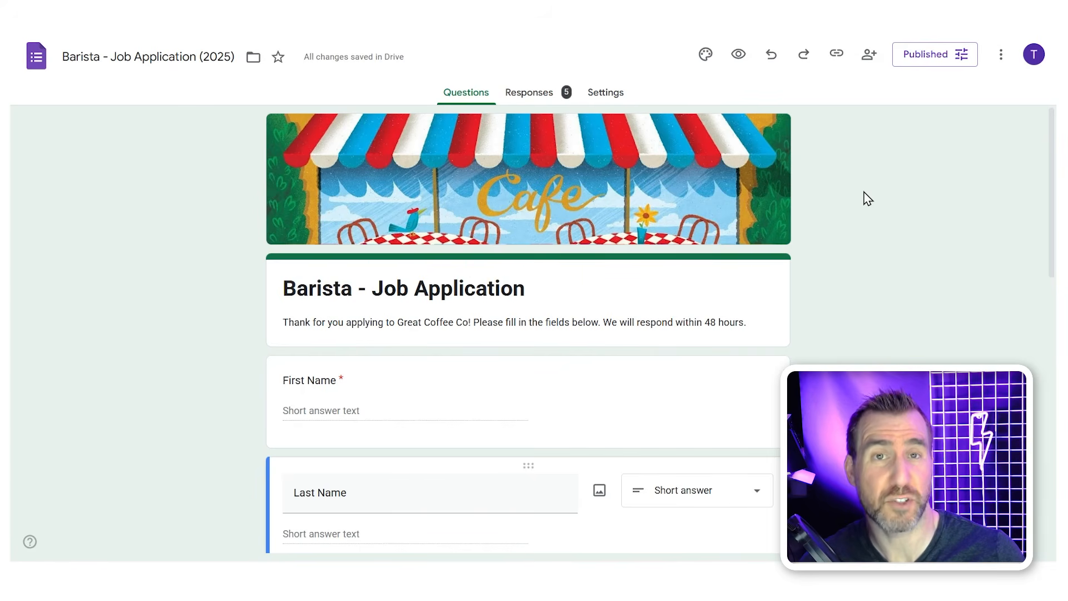
# Browse the add-ons that work with Forms in the Google Workspace Marketplace.
pyautogui.click(1001, 54)
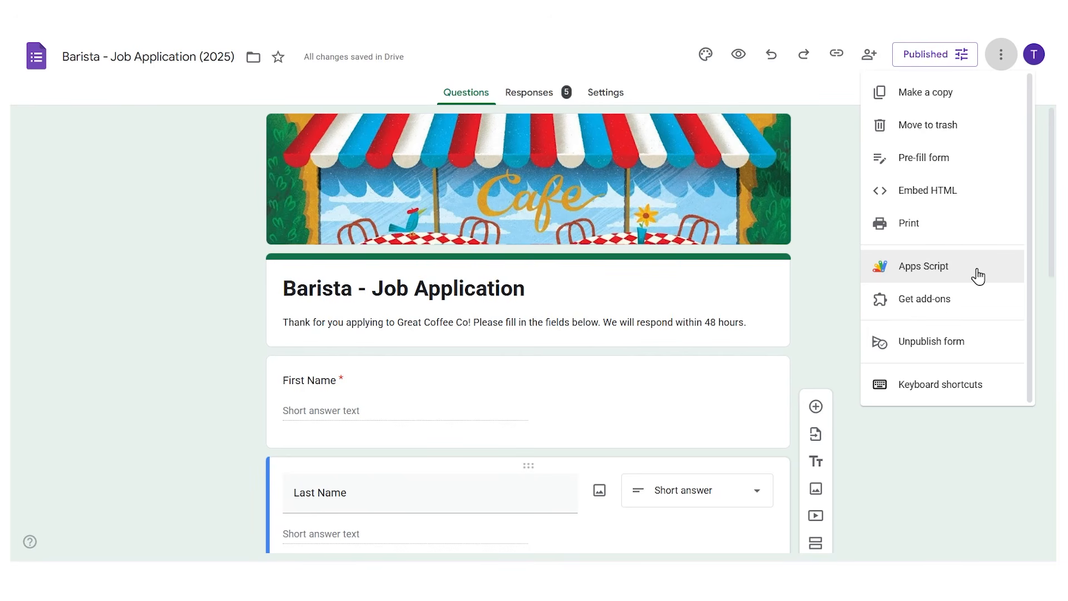
pyautogui.click(946, 303)
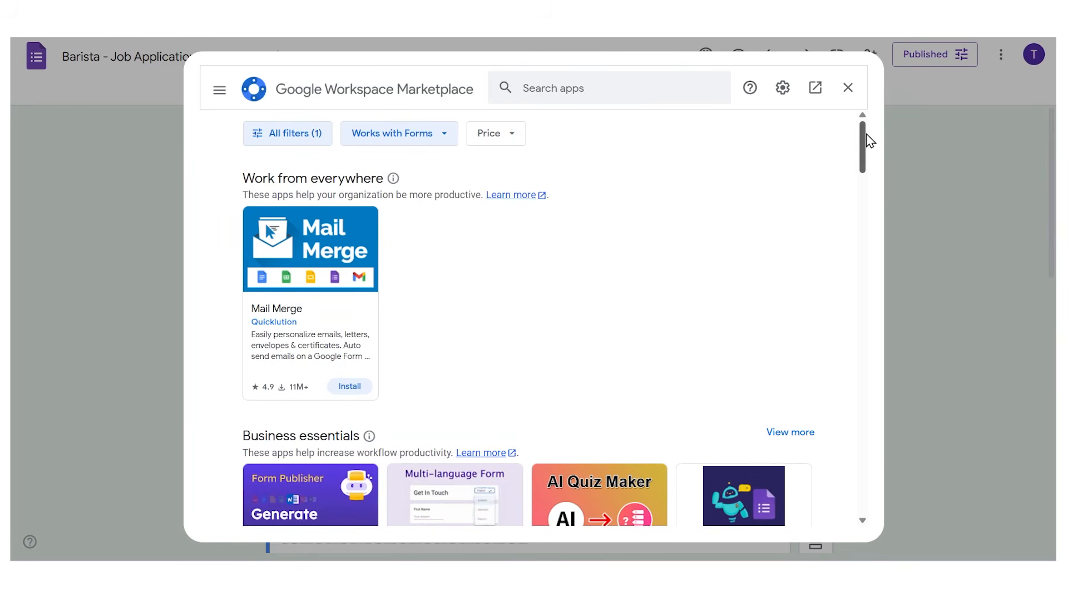
pyautogui.scroll(-2, 867, 158)
pyautogui.moveTo(866, 157); pyautogui.dragTo(865, 209)
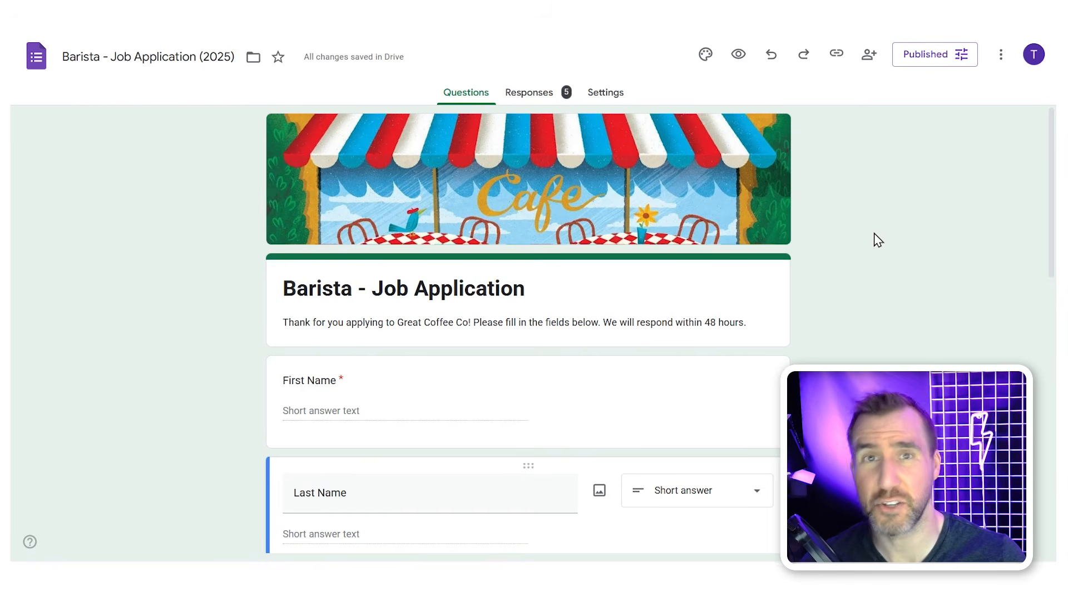
# Display the HTML embed code for the job application form.
pyautogui.click(1001, 56)
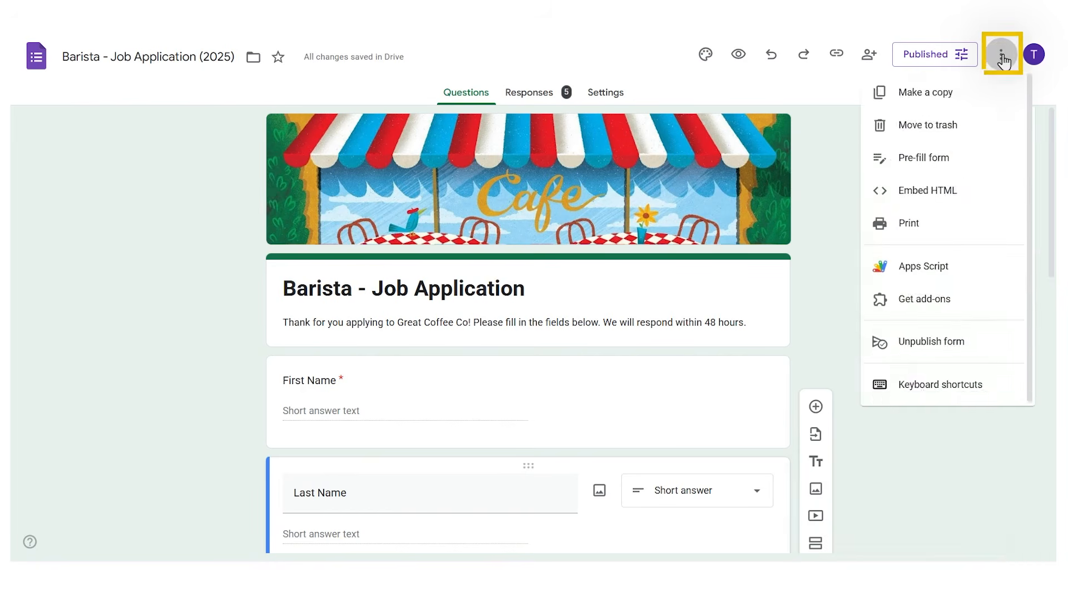
pyautogui.click(939, 199)
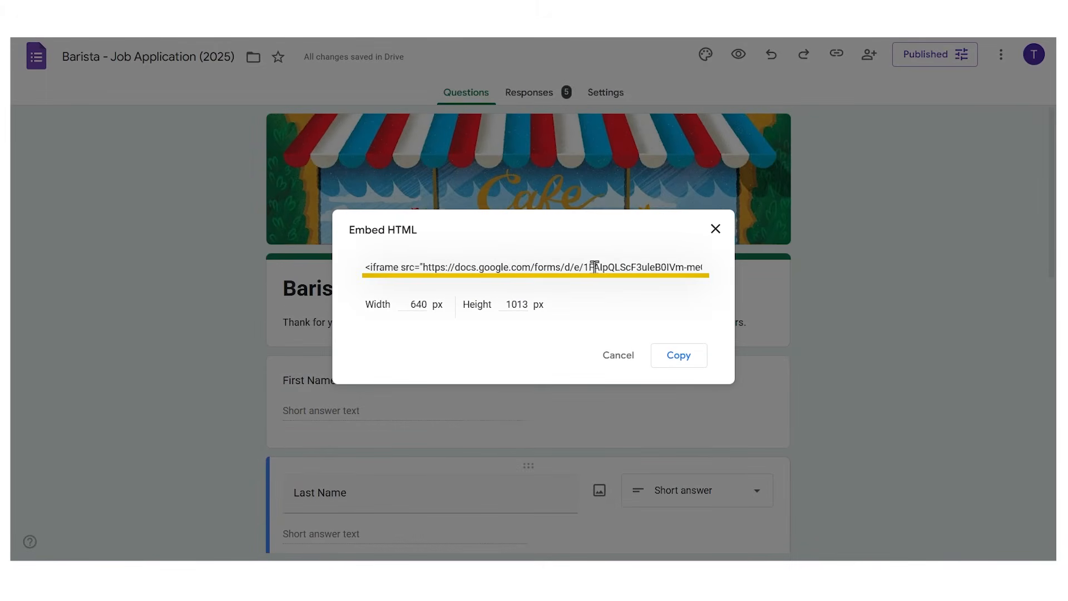